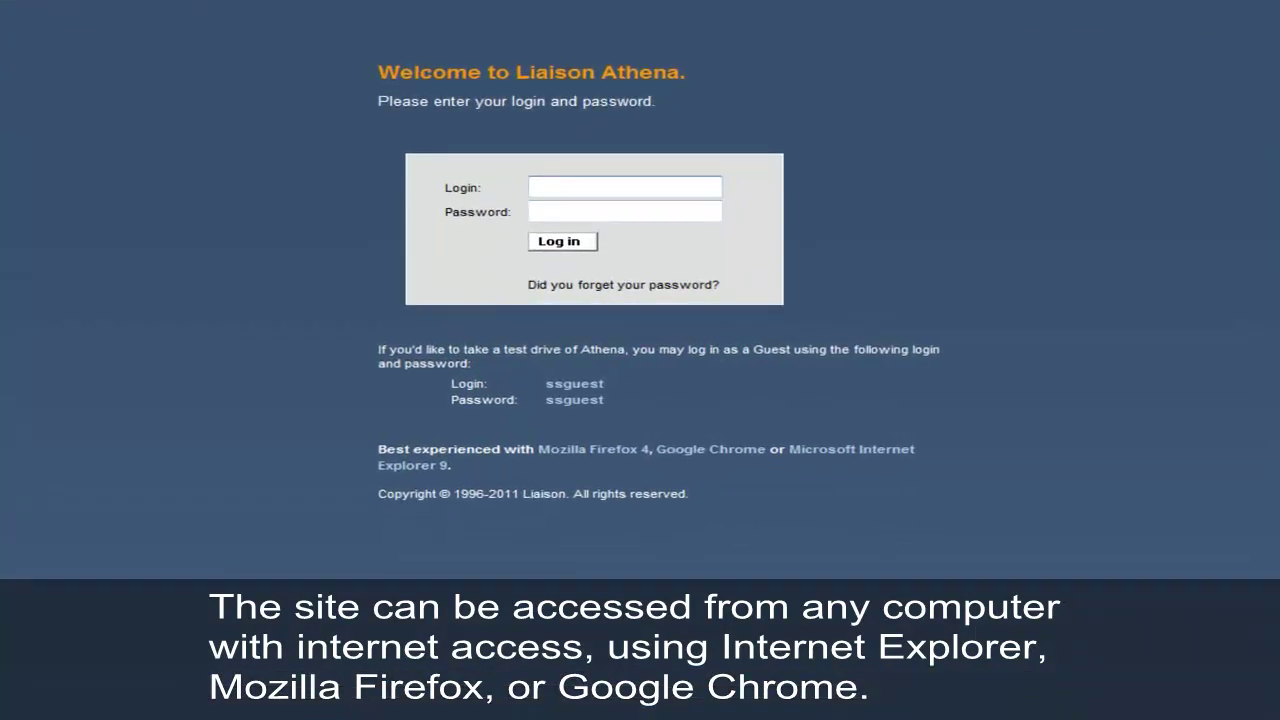
- Log in to Liaison Athena with the account's login and password
{"action": "type", "text": "8734"}
{"action": "key", "text": "Tab"}
{"action": "type", "text": "********"}
{"action": "key", "text": "Return"}
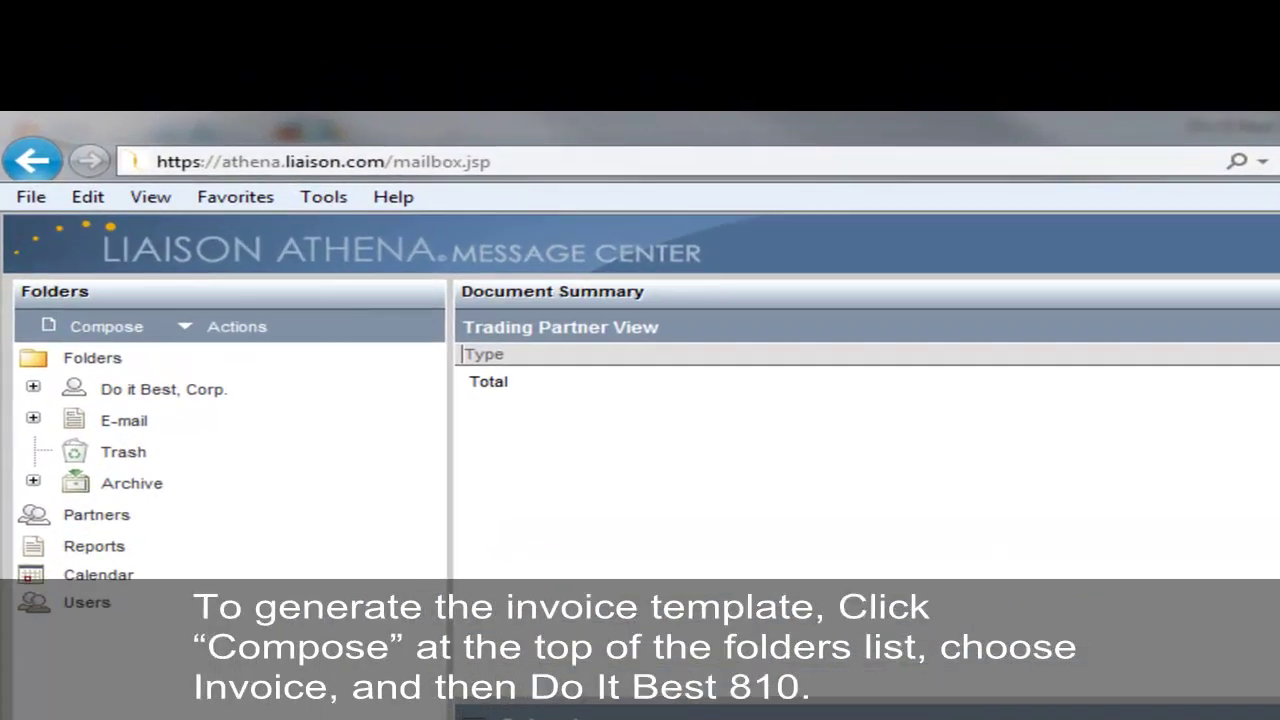
- Compose a new invoice from the Do it Best 810 template
{"action": "left_click", "coordinate": [100, 326]}
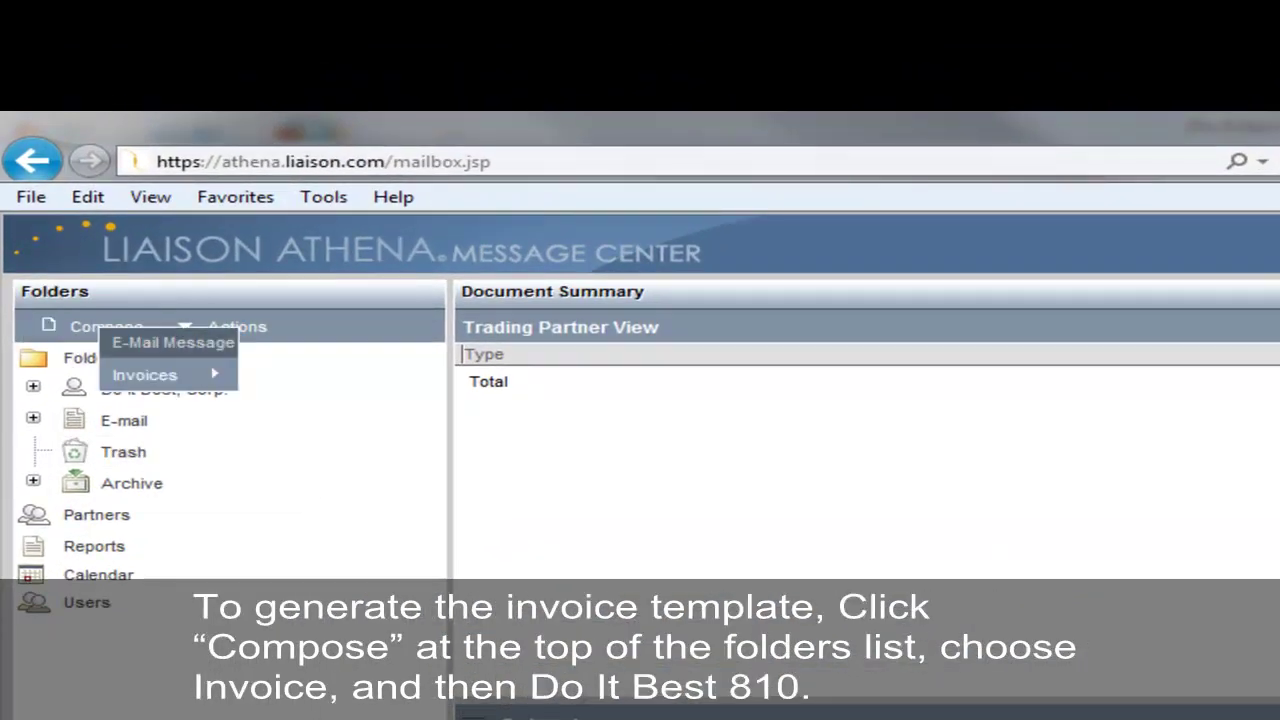
{"action": "mouse_move", "coordinate": [150, 374]}
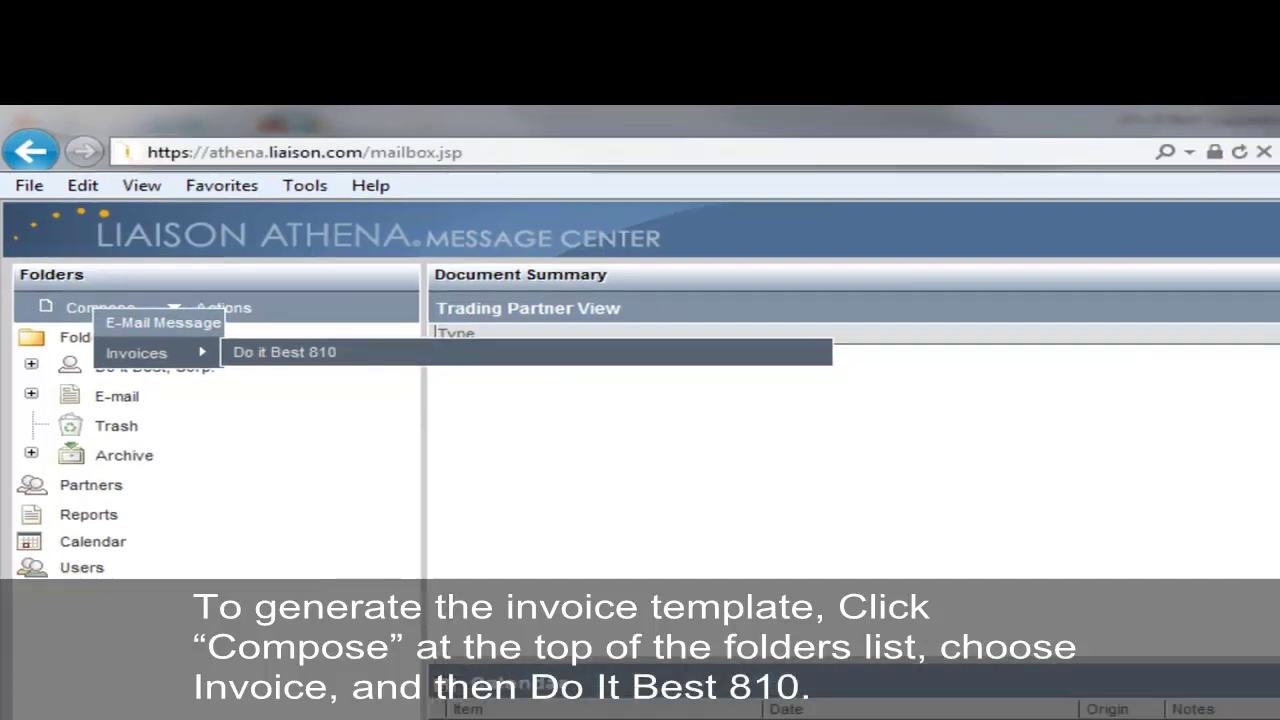
{"action": "left_click", "coordinate": [302, 373]}
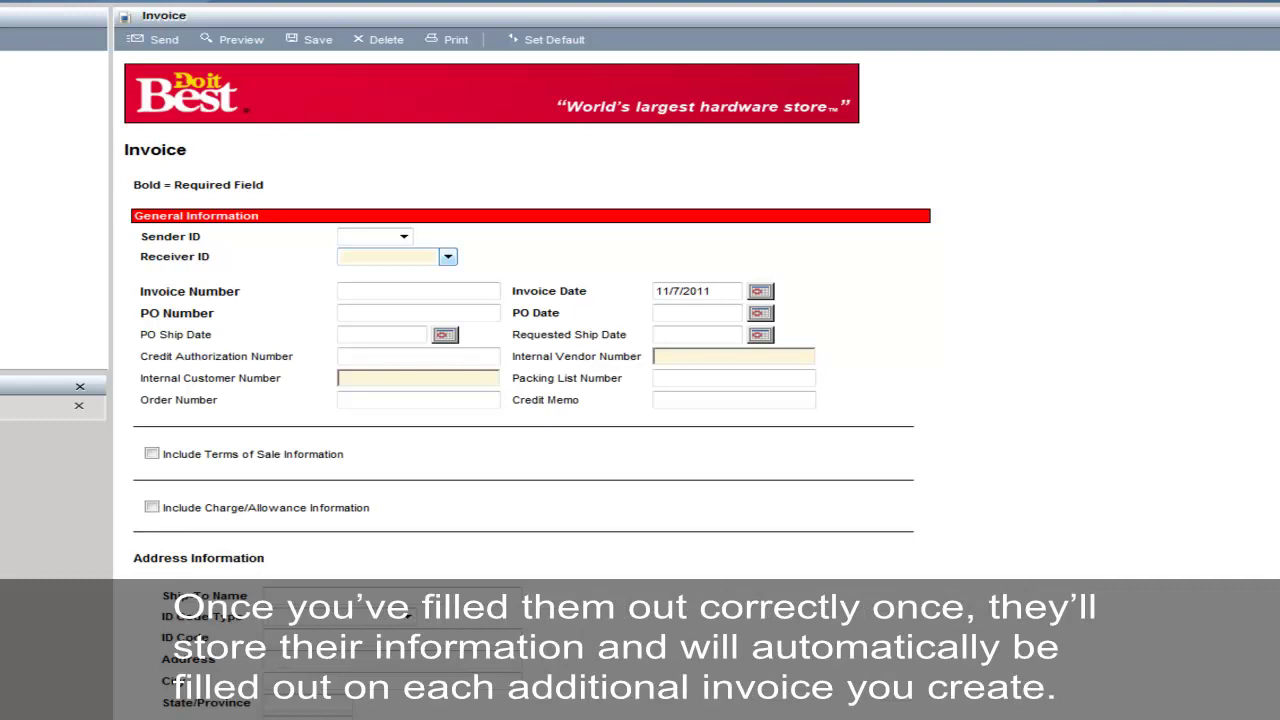
- Set the invoice's sender ID to the account's own mailbox ID and the receiver ID to ZZ,ADXDIBBILL
{"action": "left_click", "coordinate": [403, 236]}
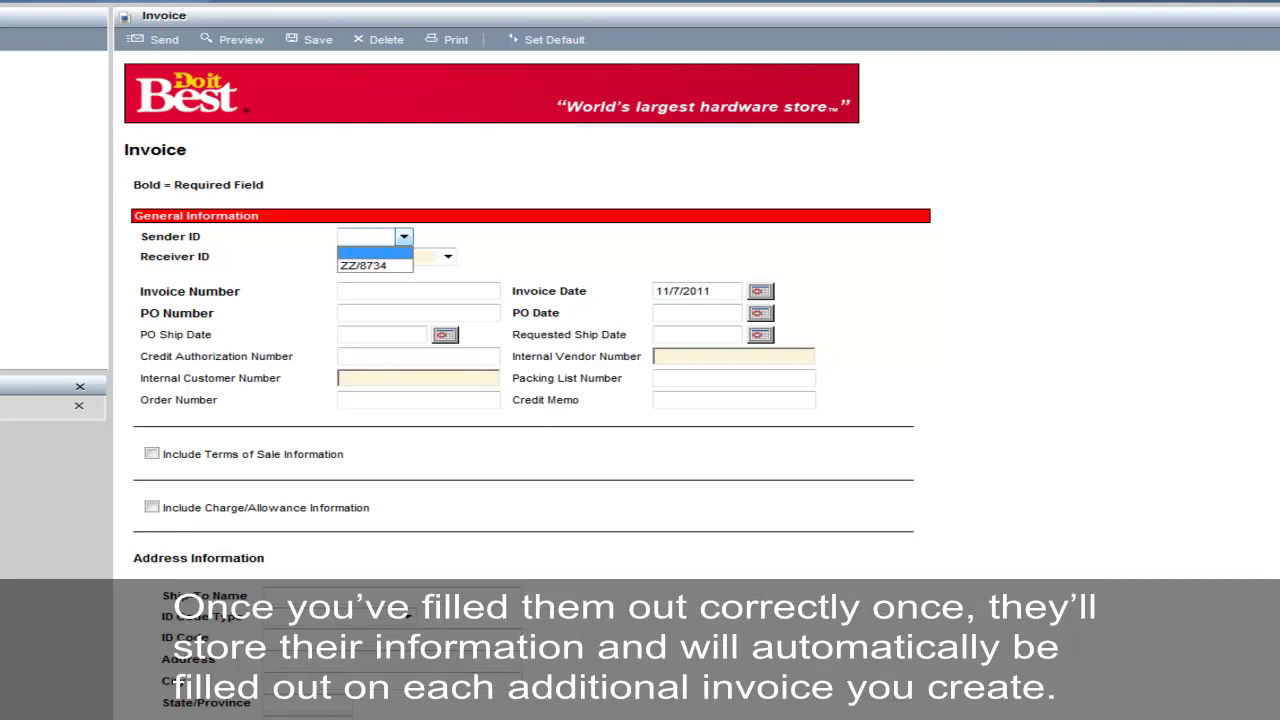
{"action": "key", "text": "Down"}
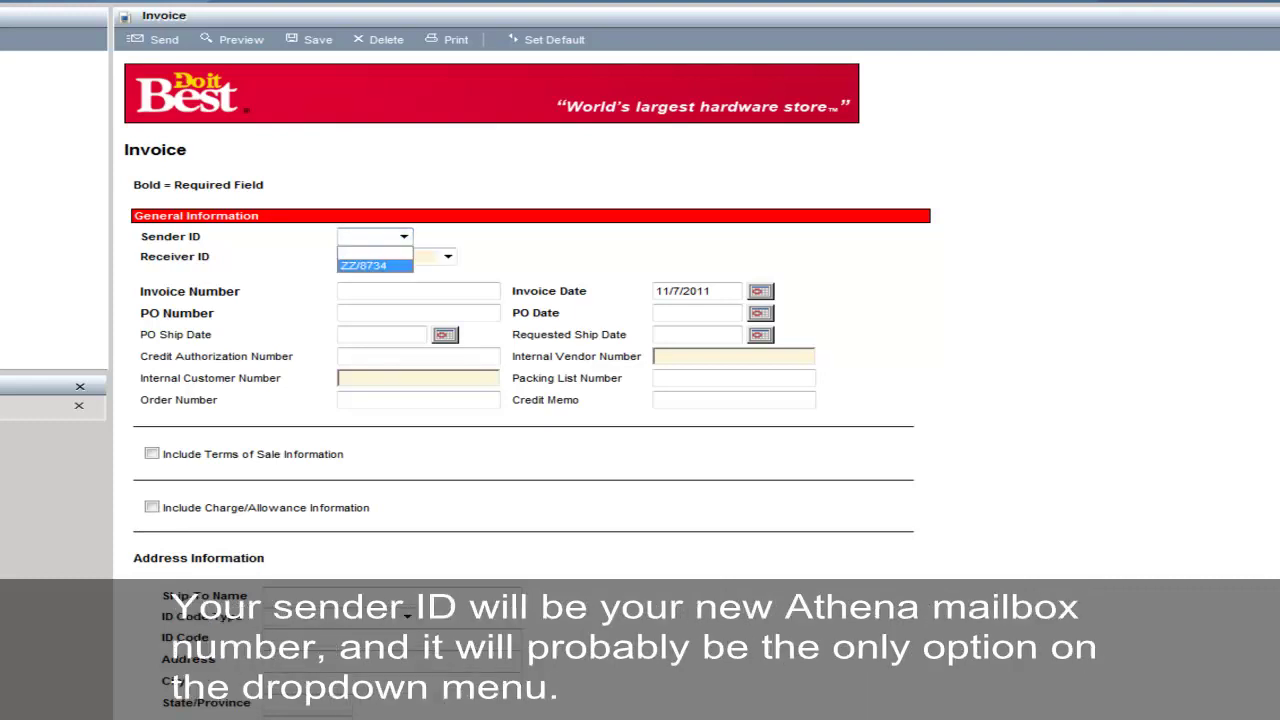
{"action": "key", "text": "Return"}
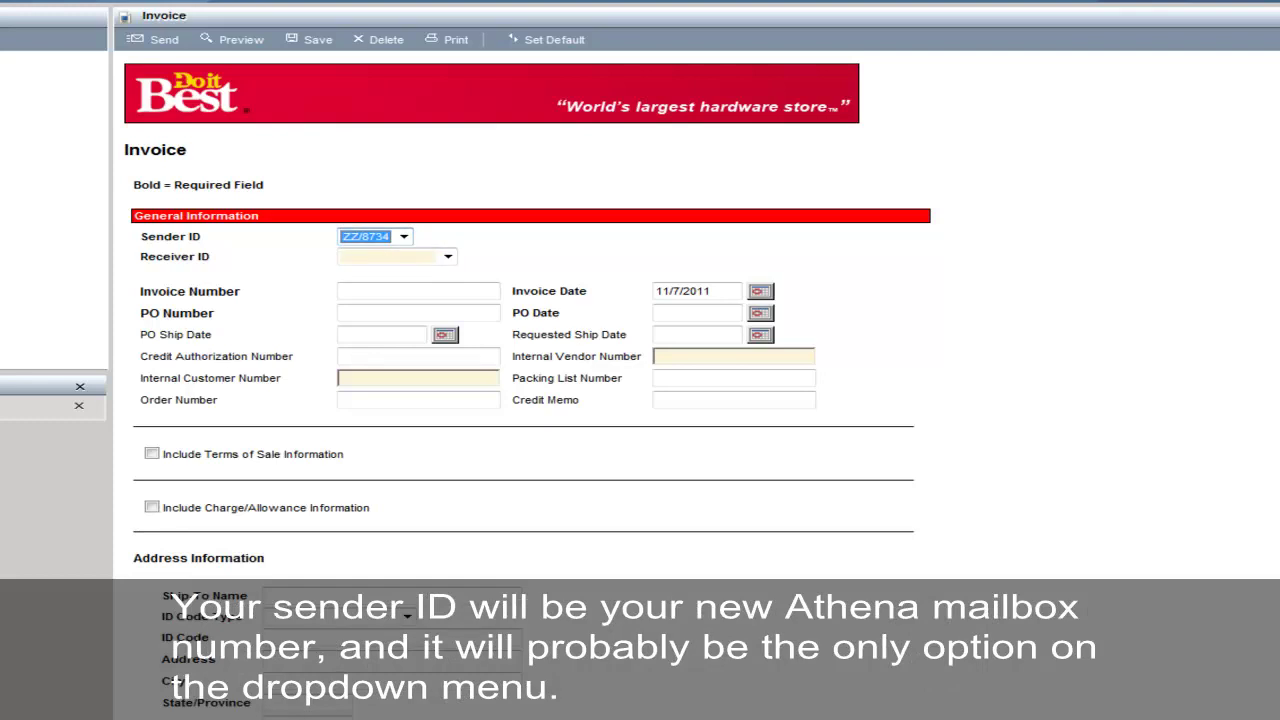
{"action": "left_click", "coordinate": [447, 256]}
{"action": "key", "text": "Down"}
{"action": "key", "text": "Down"}
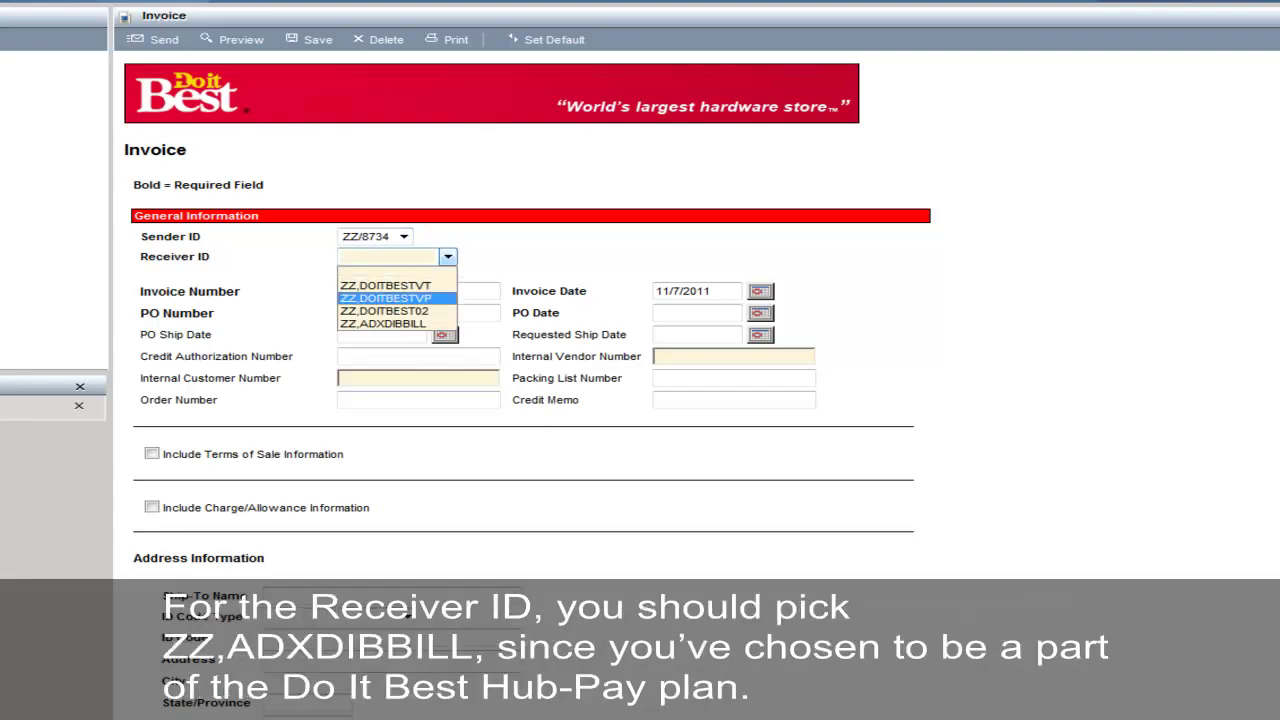
{"action": "key", "text": "Down"}
{"action": "key", "text": "Down"}
{"action": "key", "text": "Return"}
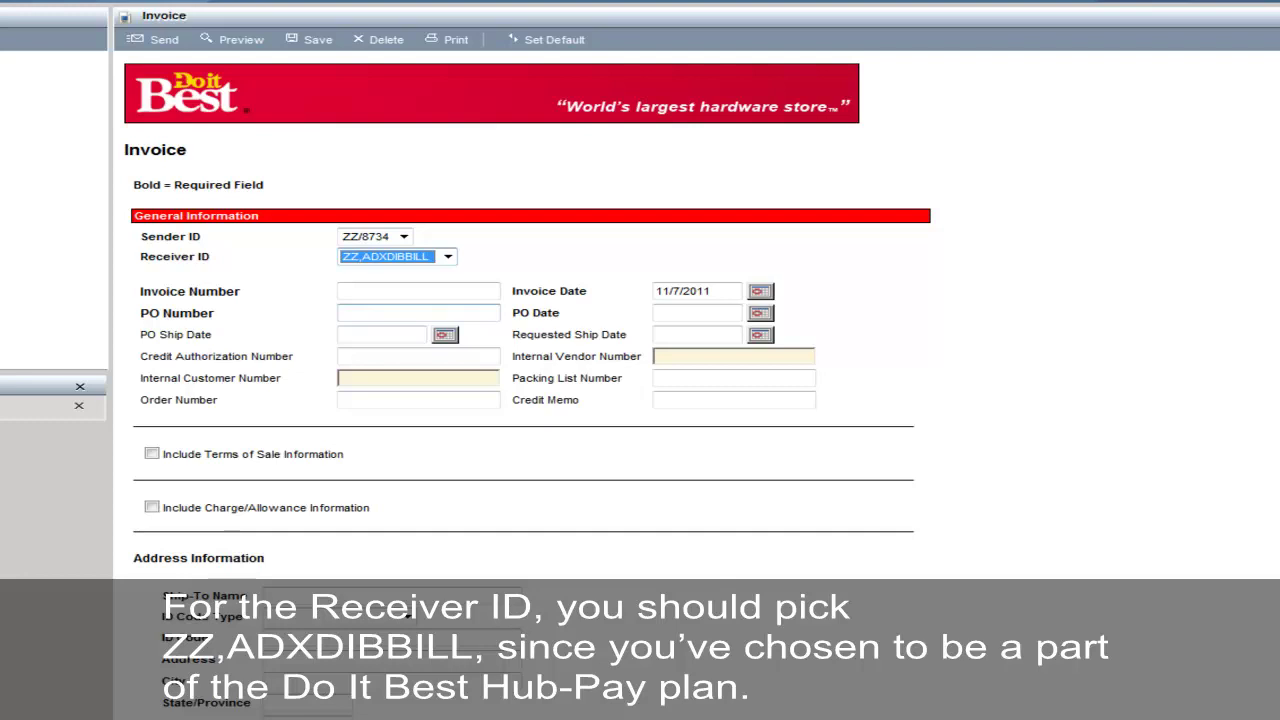
{"action": "left_click", "coordinate": [490, 262]}
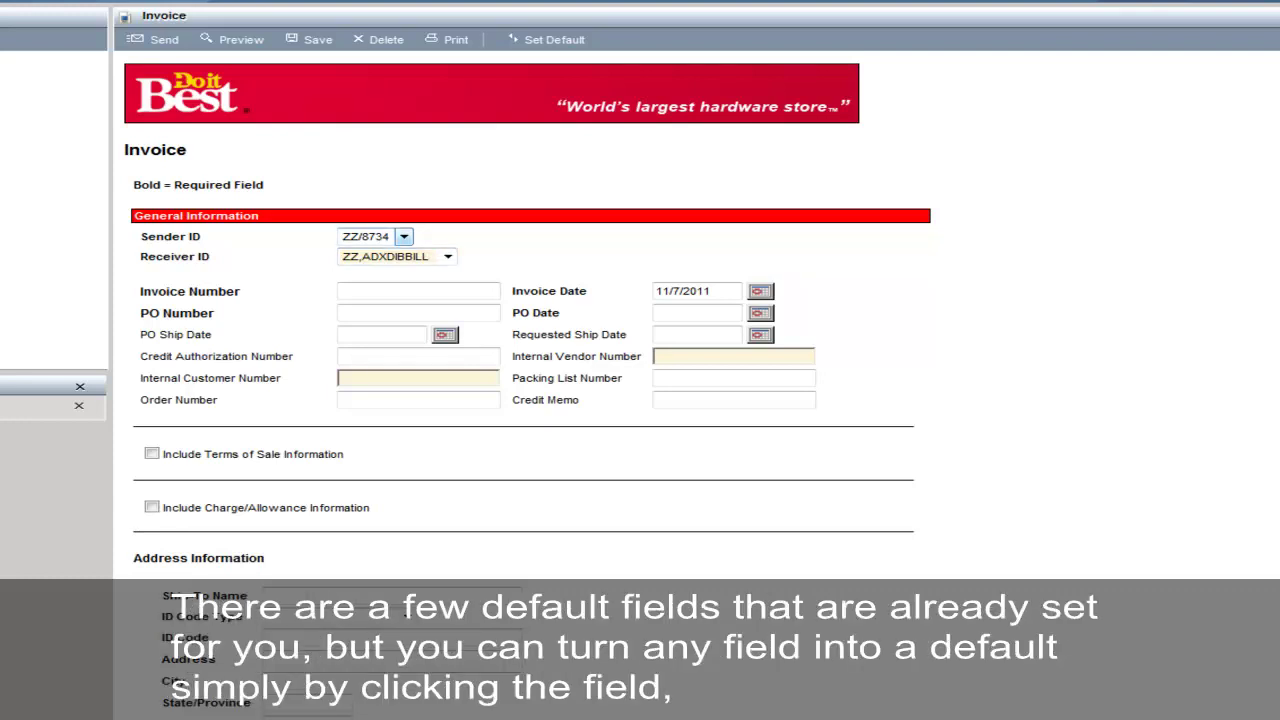
{"action": "left_click", "coordinate": [403, 236]}
{"action": "left_click", "coordinate": [370, 262]}
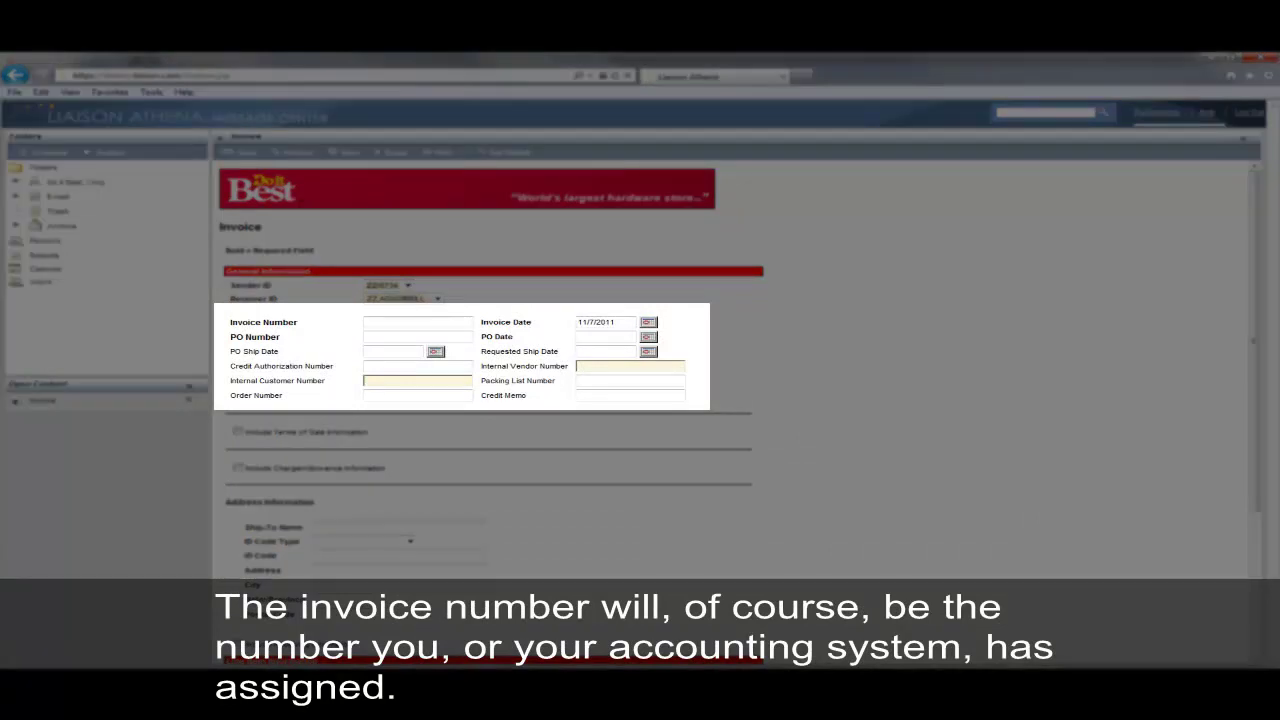
- Enter 23317A as the invoice number and set the invoice date to 11/1/2011
{"action": "type", "text": "23317A"}
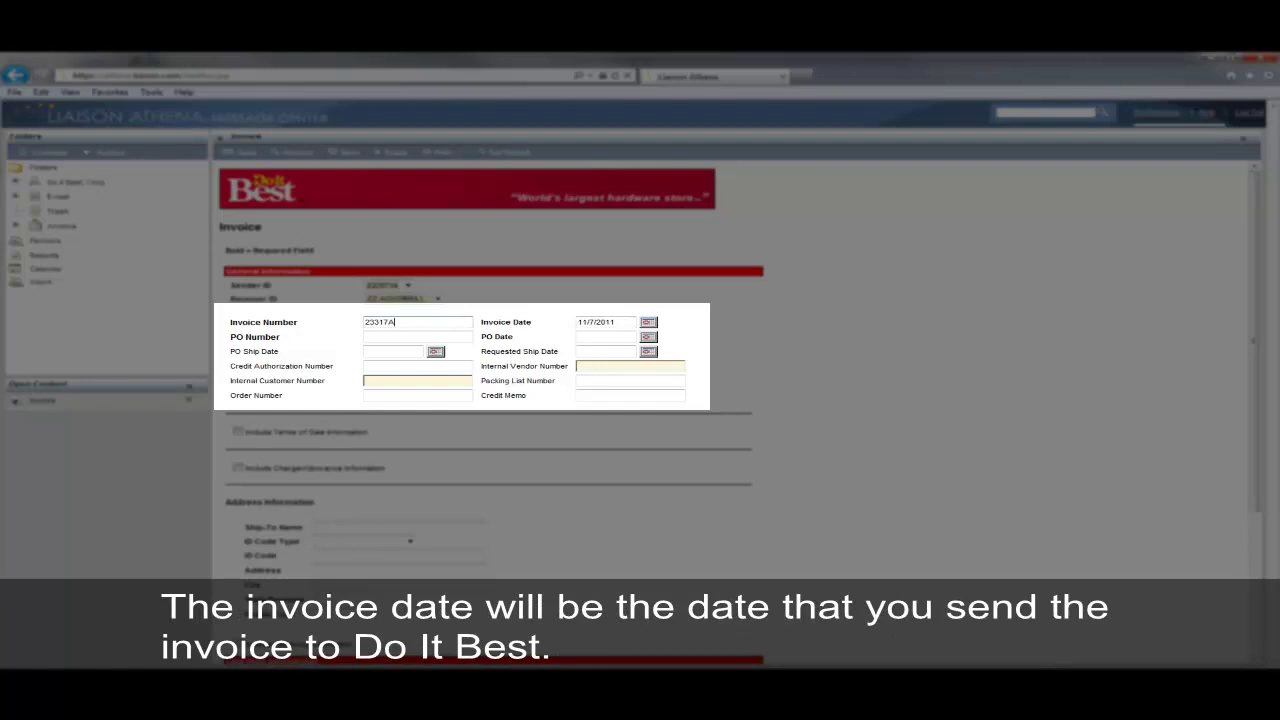
{"action": "left_click", "coordinate": [649, 322]}
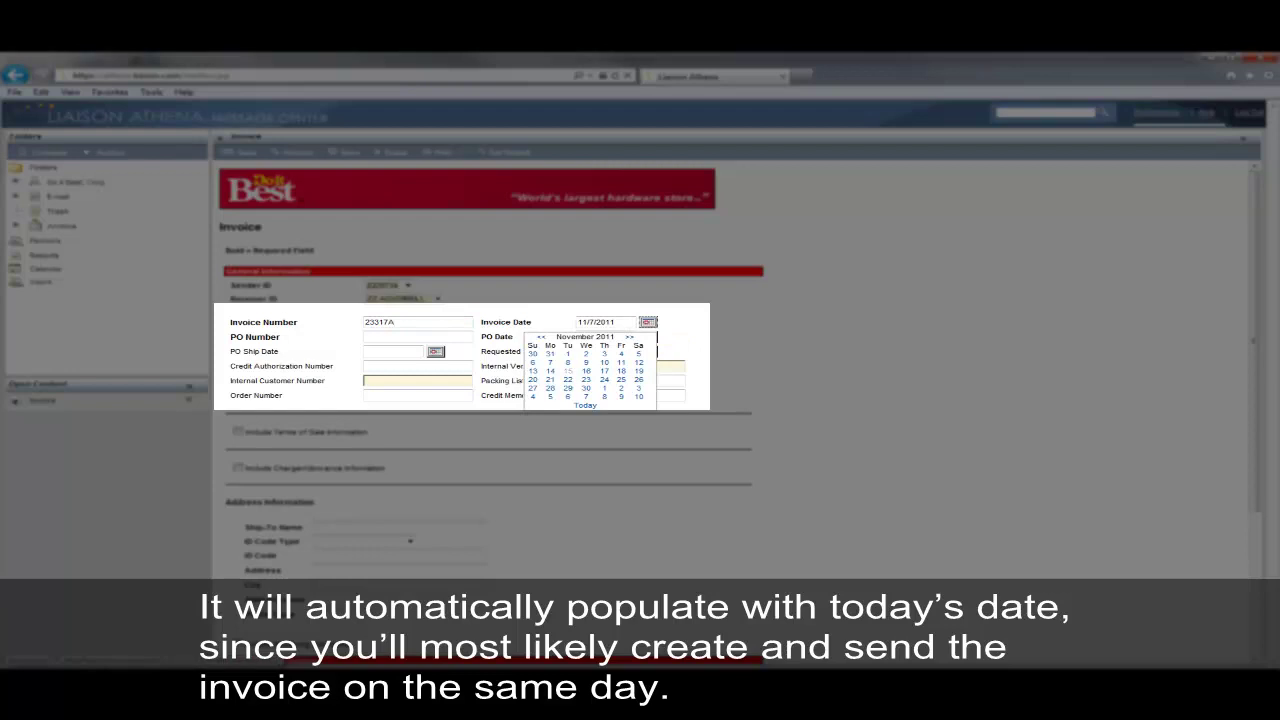
{"action": "left_click", "coordinate": [568, 354]}
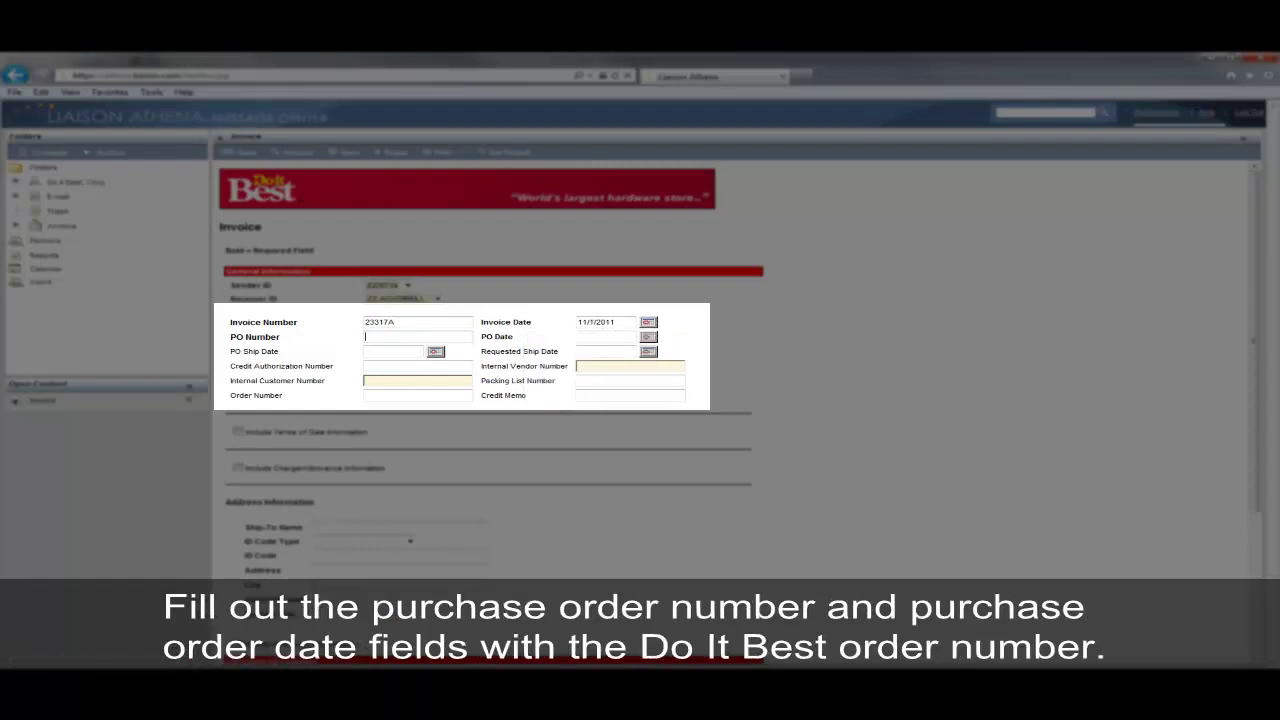
- Fill in the purchase order number, the PO date 10/11/2011 and the internal vendor number
{"action": "type", "text": "31123"}
{"action": "left_click", "coordinate": [648, 336]}
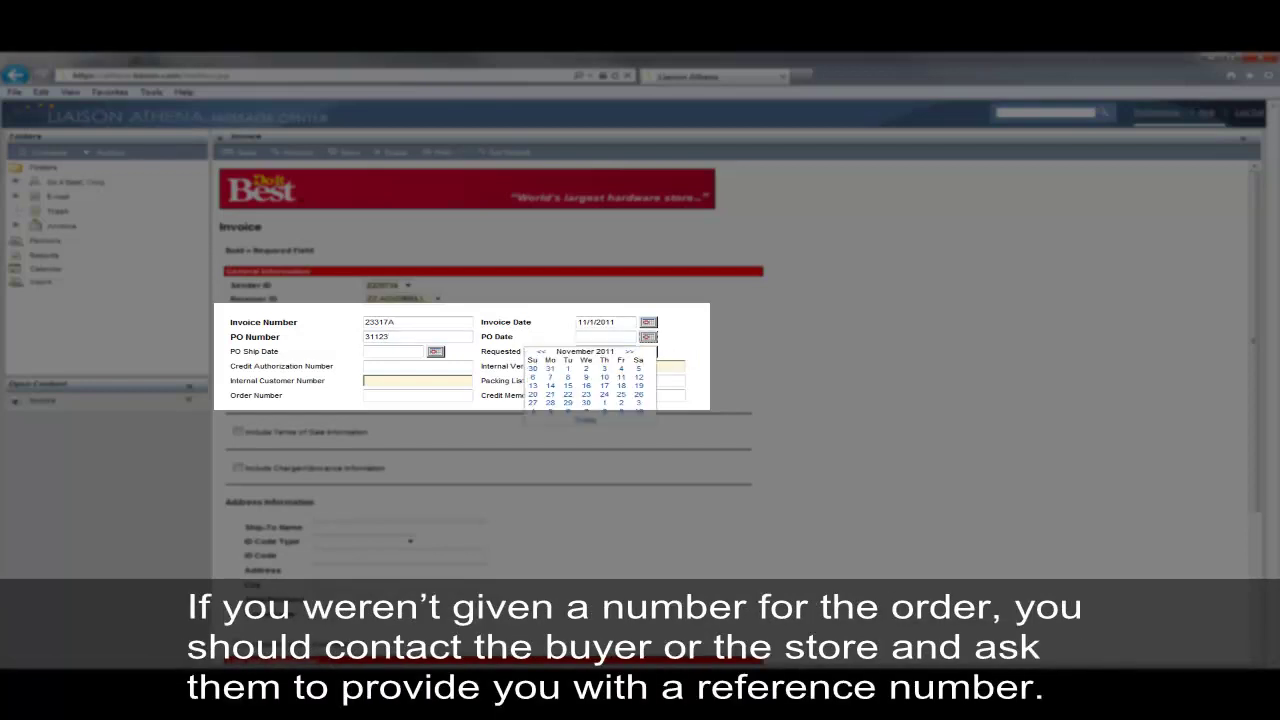
{"action": "left_click", "coordinate": [541, 351]}
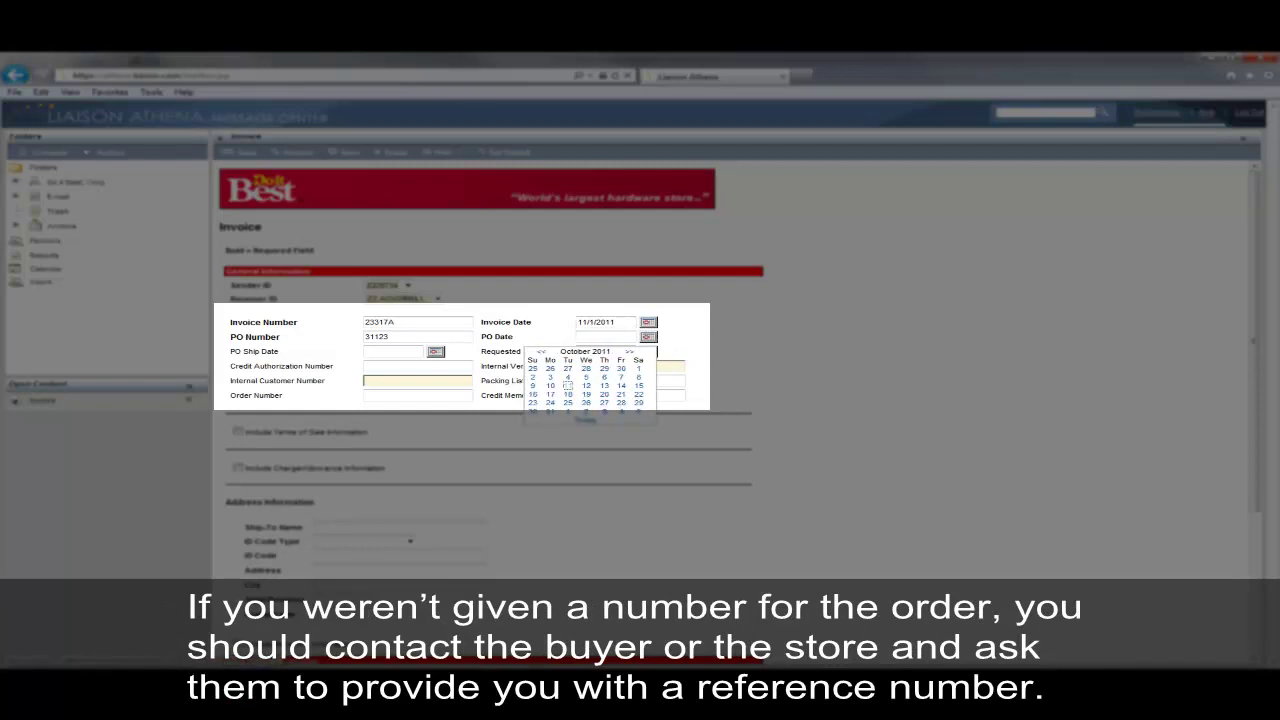
{"action": "left_click", "coordinate": [568, 385]}
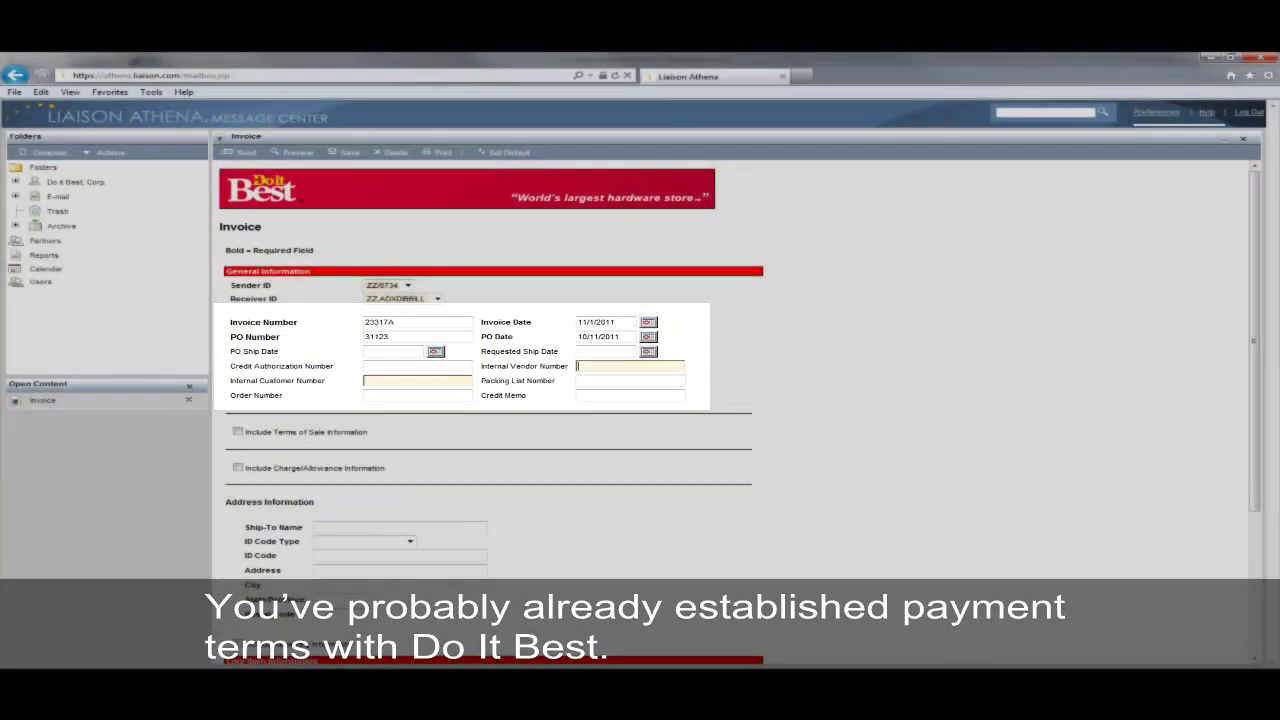
{"action": "type", "text": "2124"}
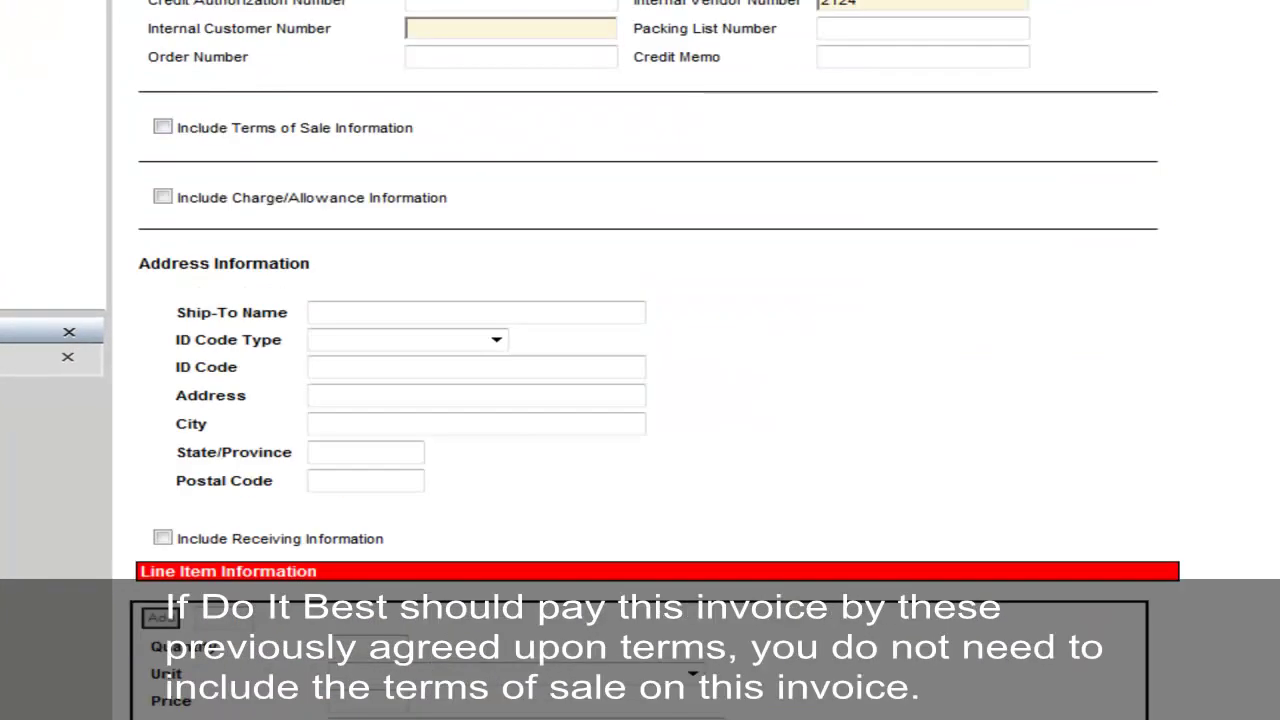
- Include a Freight charge of 15.00 with the description "ups shipping cost", leaving the terms of sale out
{"action": "left_click", "coordinate": [162, 127]}
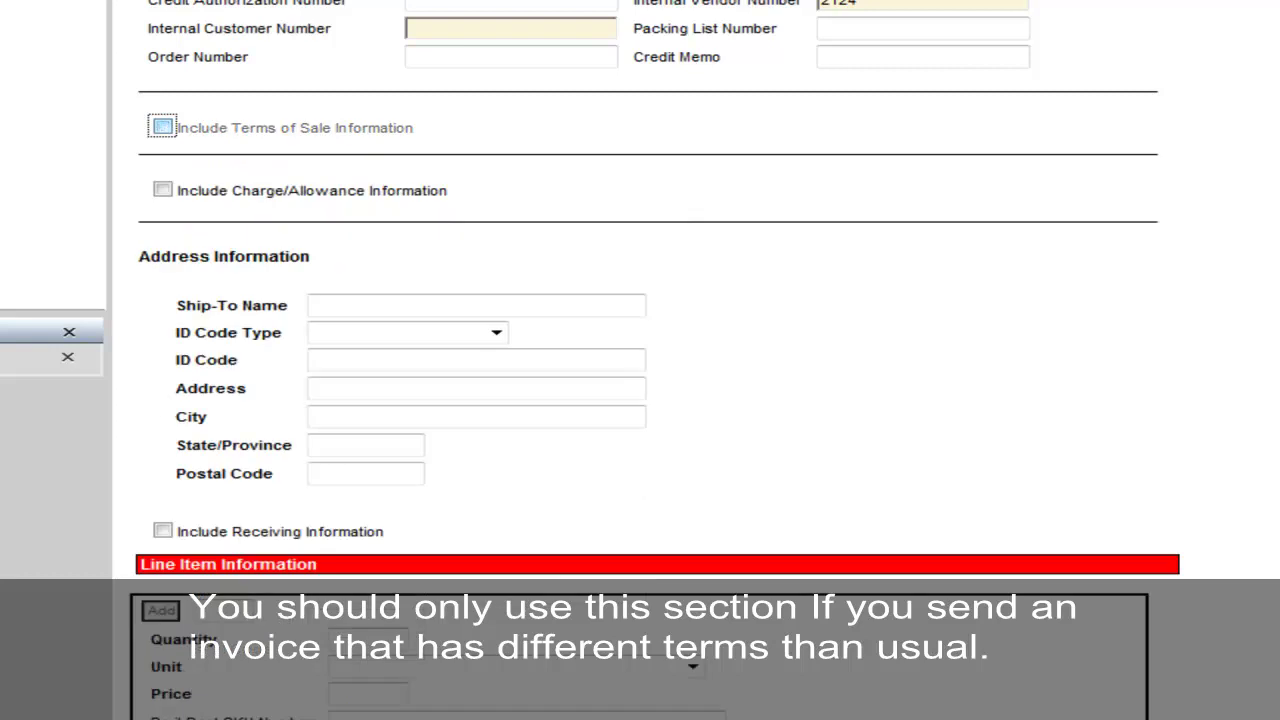
{"action": "key", "text": "Down"}
{"action": "key", "text": "Return"}
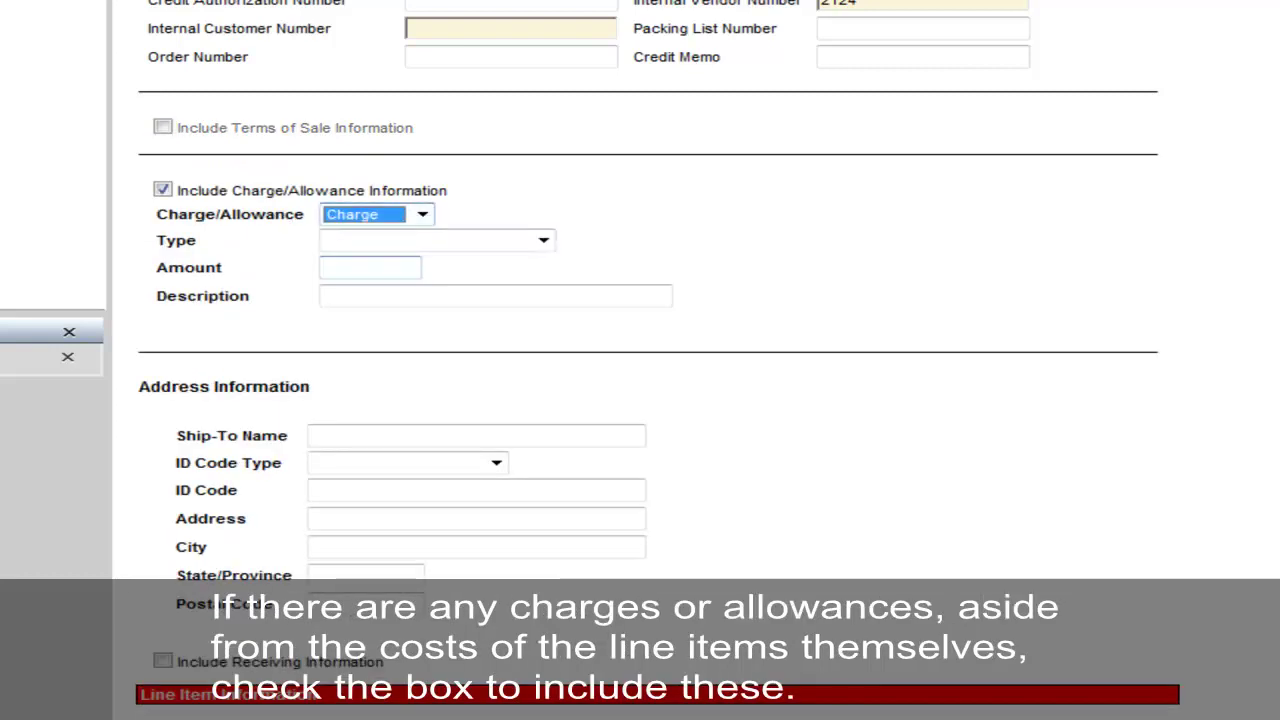
{"action": "left_click", "coordinate": [543, 240]}
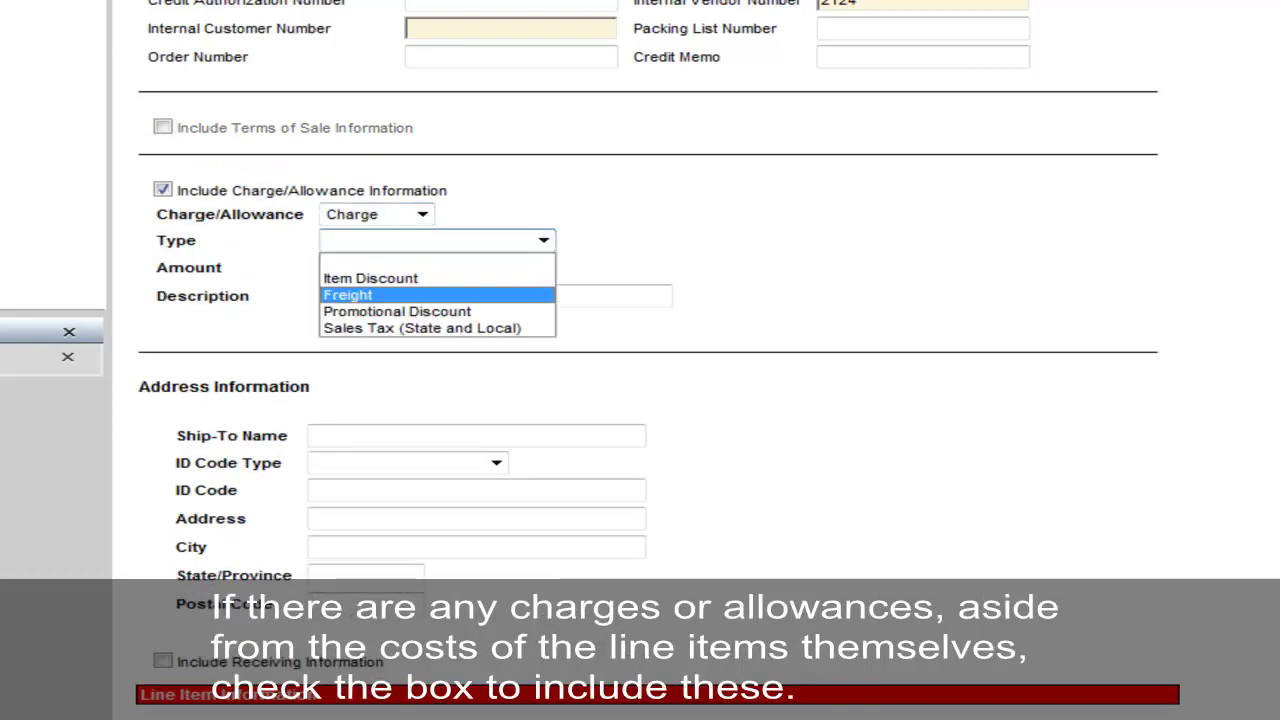
{"action": "key", "text": "Up"}
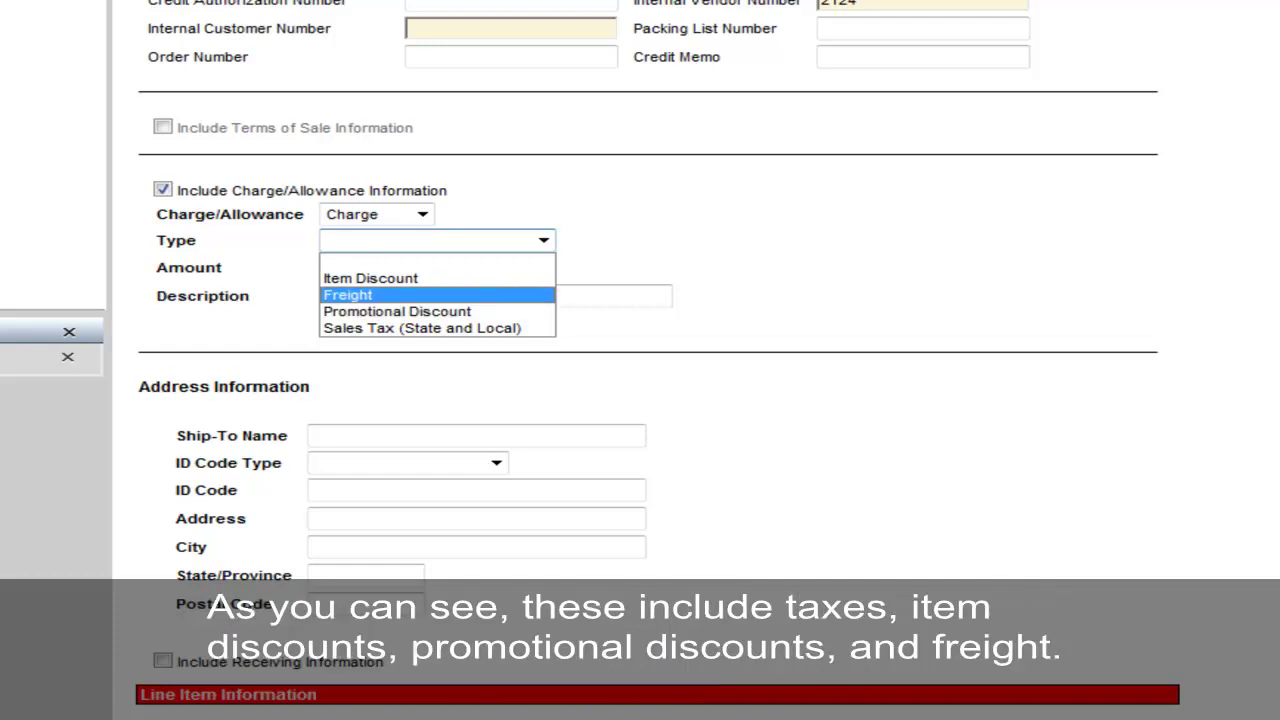
{"action": "left_click", "coordinate": [370, 267]}
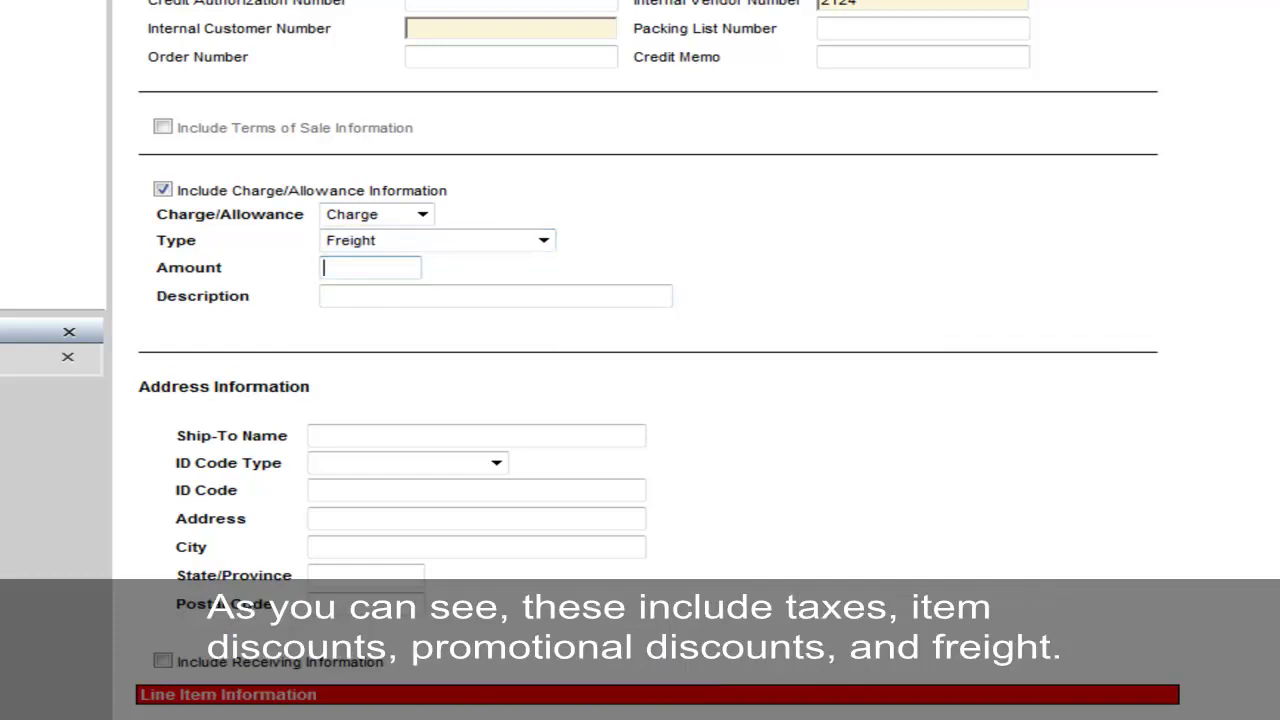
{"action": "type", "text": "15.00"}
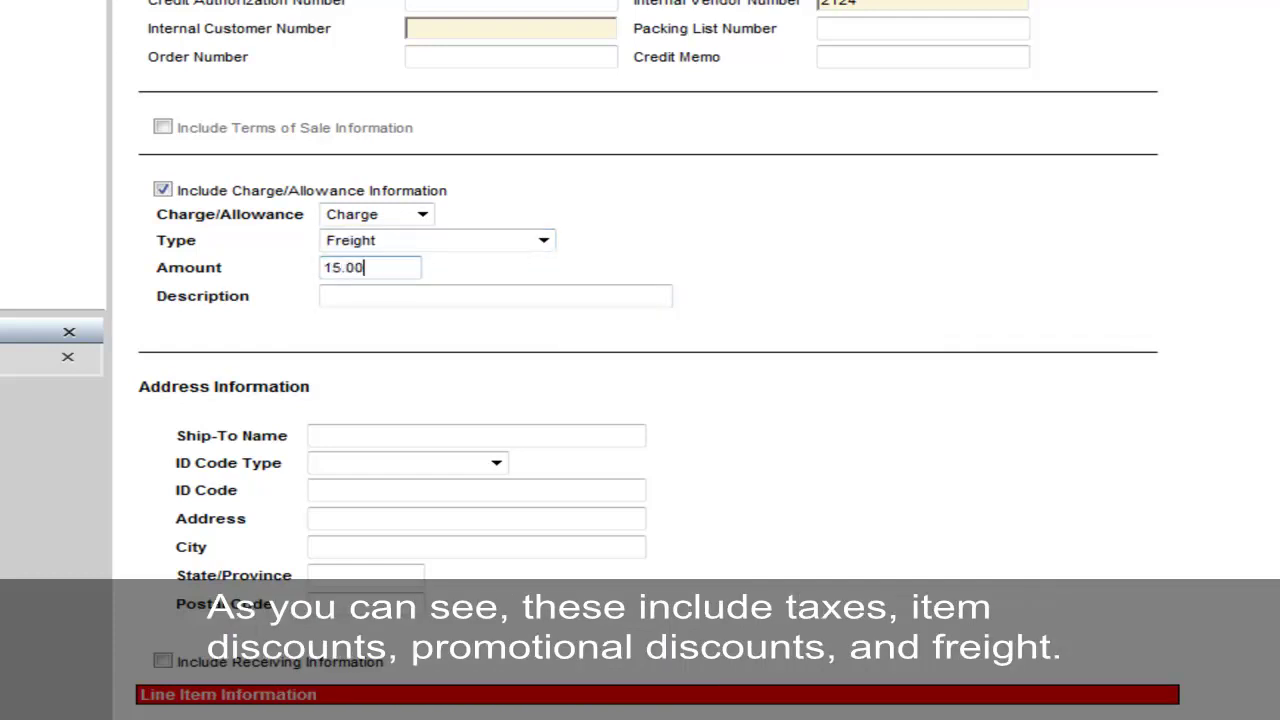
{"action": "left_click", "coordinate": [324, 295]}
{"action": "type", "text": "ups shipping cost"}
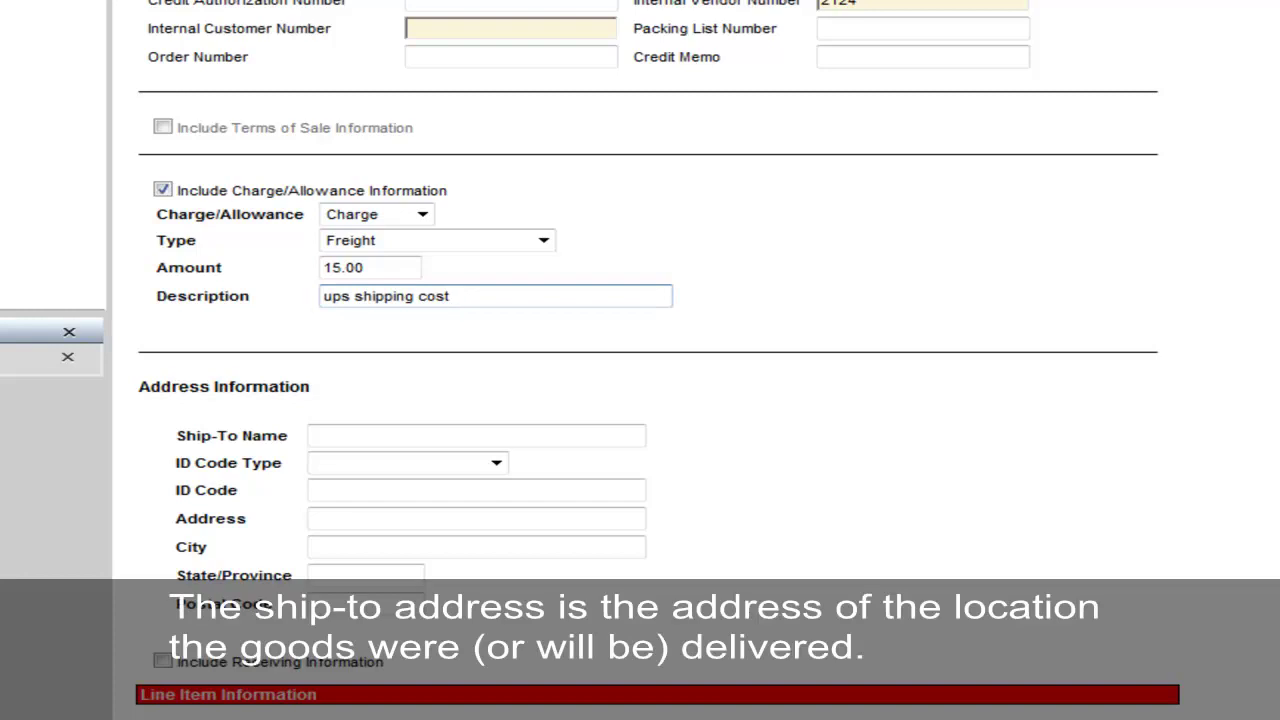
- Enter DO IT BEST WAREHOUSE as the ship-to name, with ID code type "Assigned by Do it Best" and ID code 5678
{"action": "scroll", "coordinate": [640, 360], "scroll_direction": "down", "scroll_amount": 3}
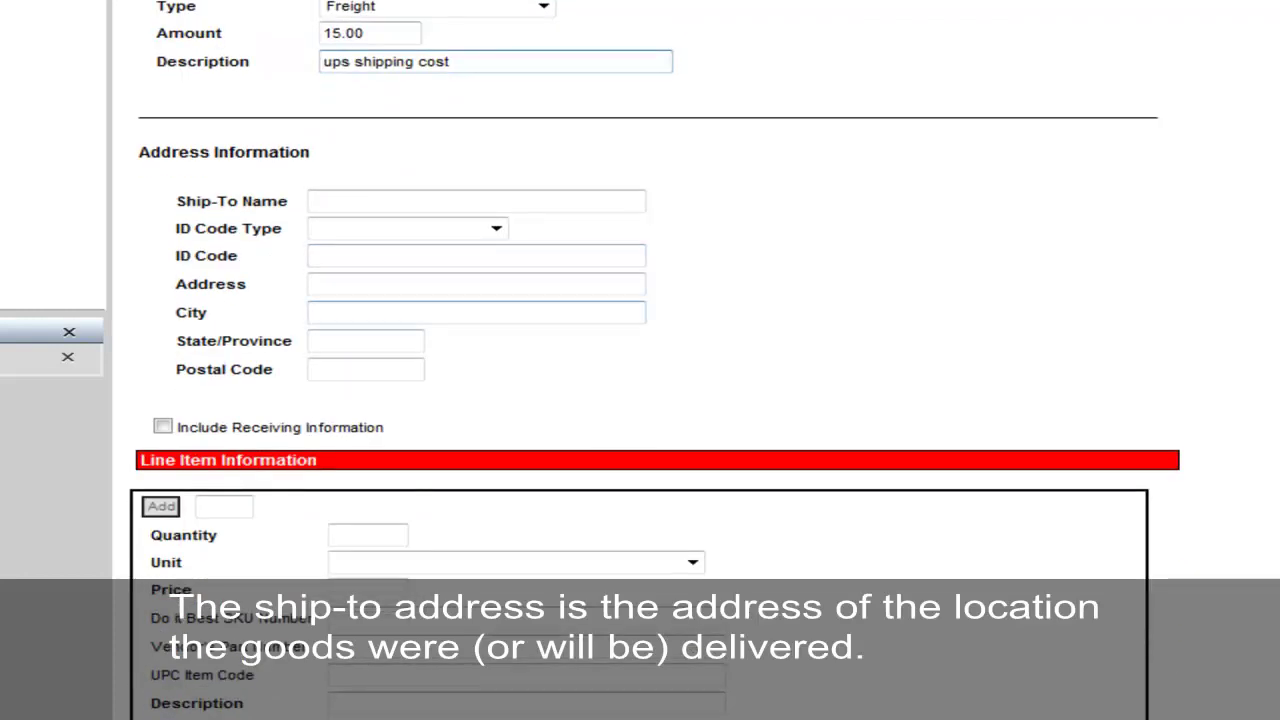
{"action": "left_click", "coordinate": [476, 201]}
{"action": "type", "text": "DO I"}
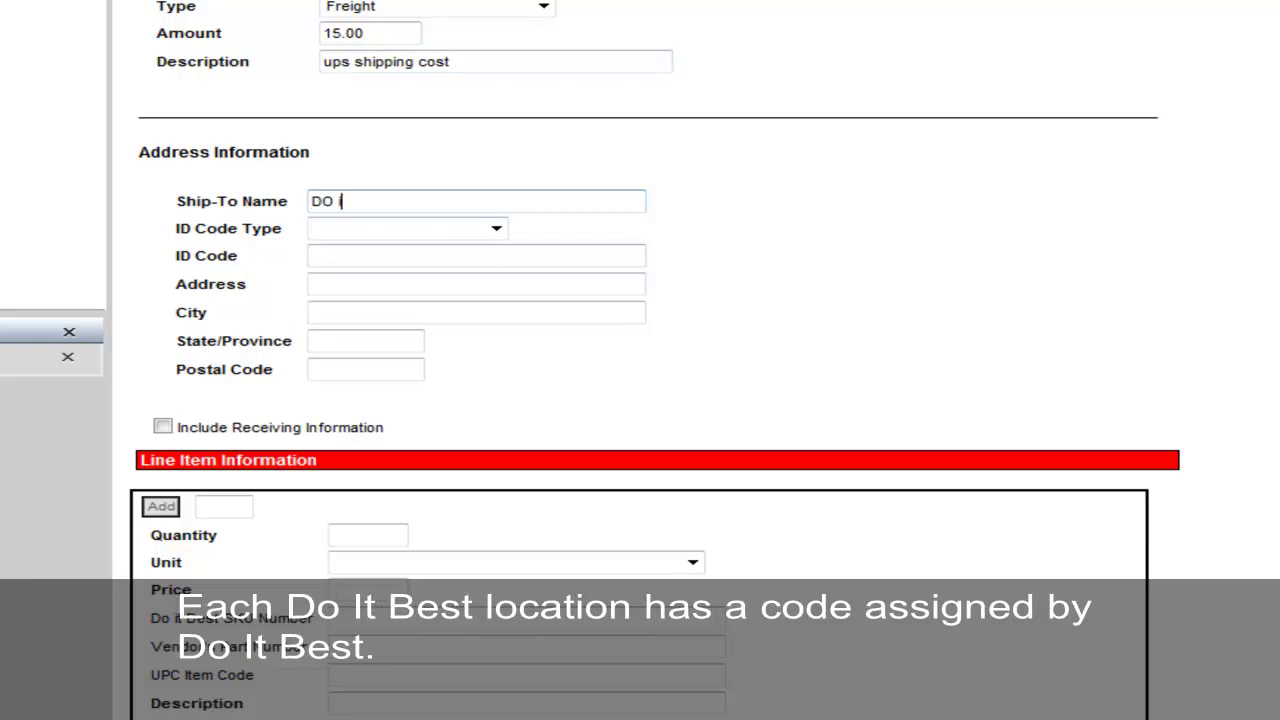
{"action": "type", "text": "T bEST WAREHOUSE"}
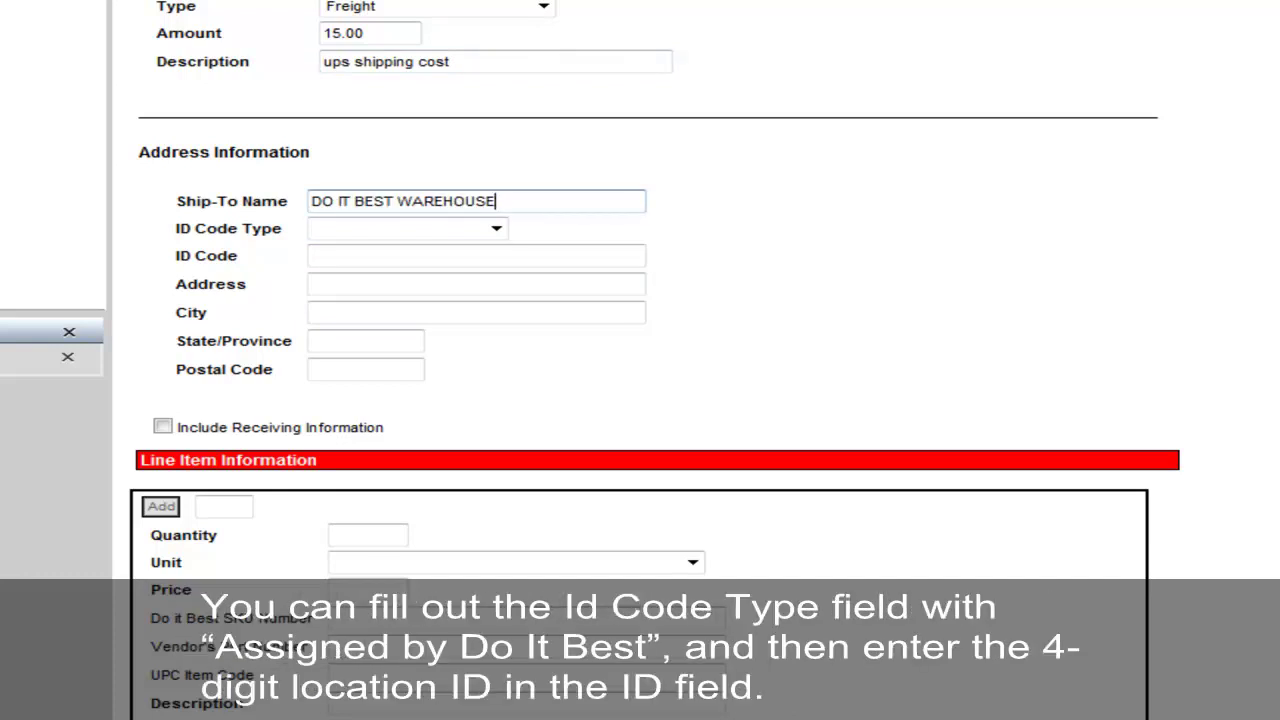
{"action": "left_click", "coordinate": [496, 229]}
{"action": "left_click", "coordinate": [400, 266]}
{"action": "left_click", "coordinate": [420, 257]}
{"action": "type", "text": "5678"}
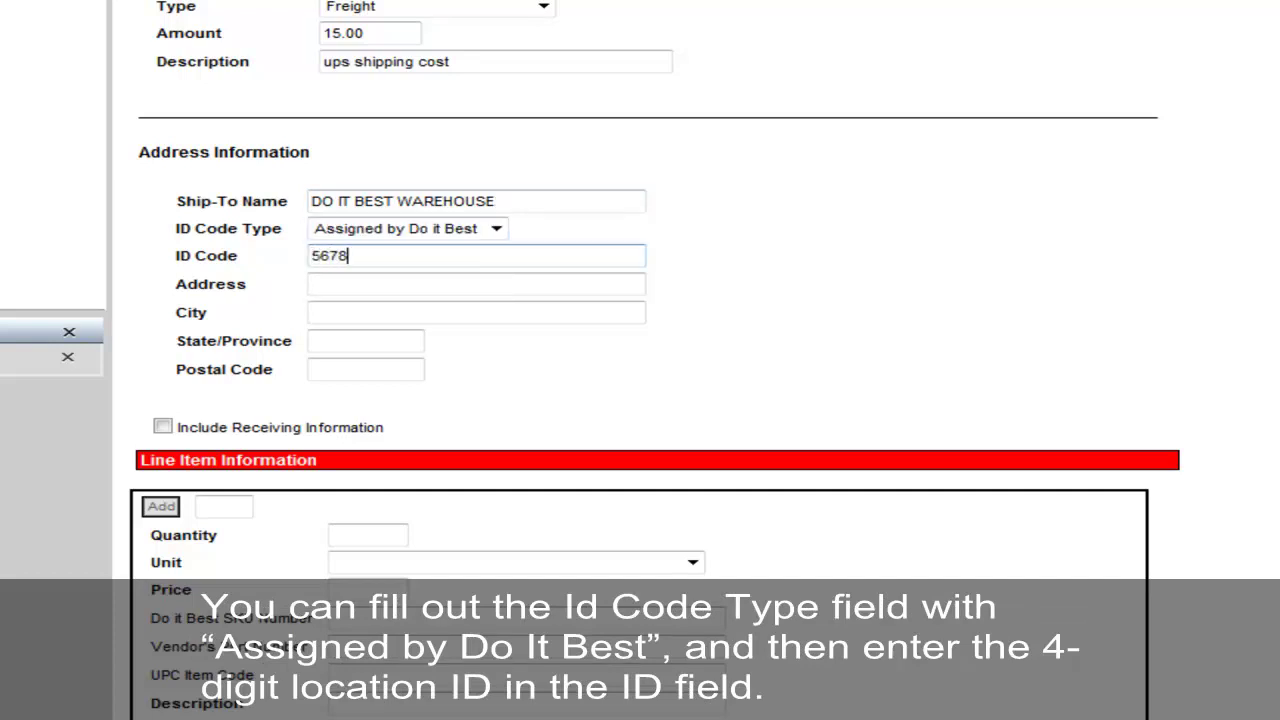
- Fill in the ship-to street address, city, state and postal code
{"action": "left_click", "coordinate": [400, 284]}
{"action": "type", "text": "1223 ADDRESS"}
{"action": "key", "text": "Tab"}
{"action": "type", "text": "CITY"}
{"action": "key", "text": "Tab"}
{"action": "type", "text": "AA"}
{"action": "key", "text": "Tab"}
{"action": "type", "text": "22222"}
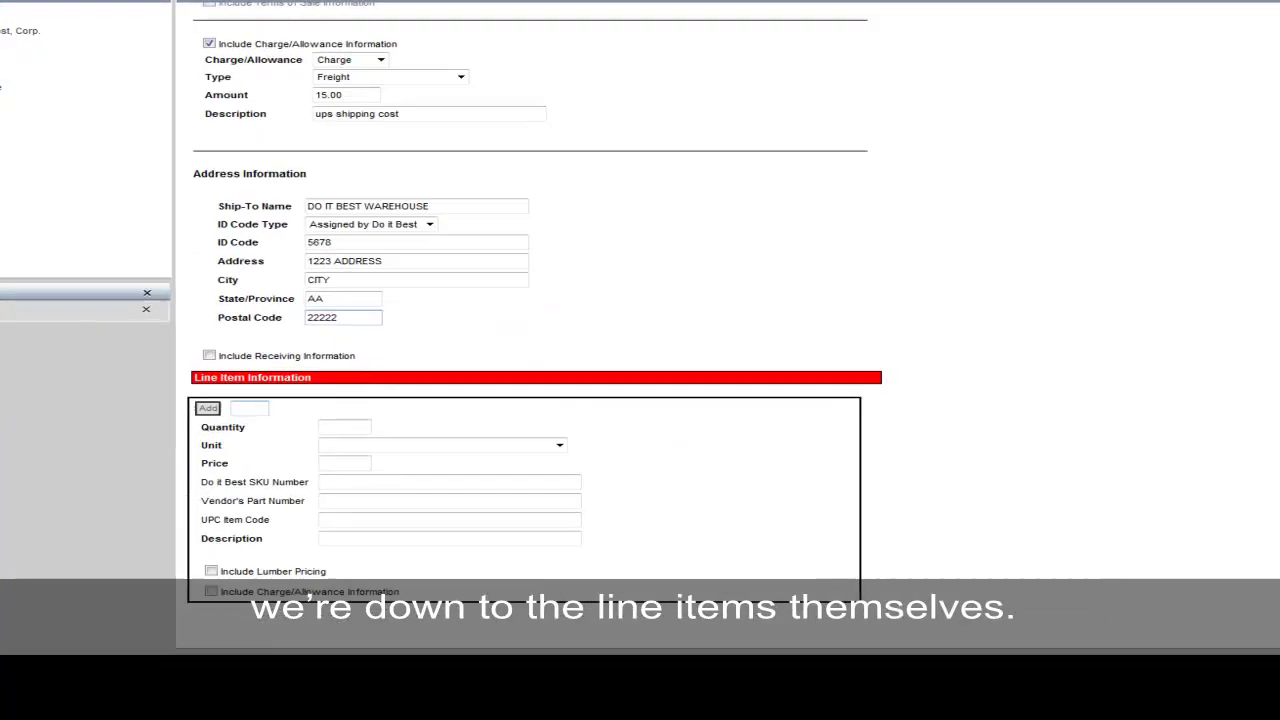
- Add 1 additional line item to the invoice
{"action": "left_click", "coordinate": [269, 477]}
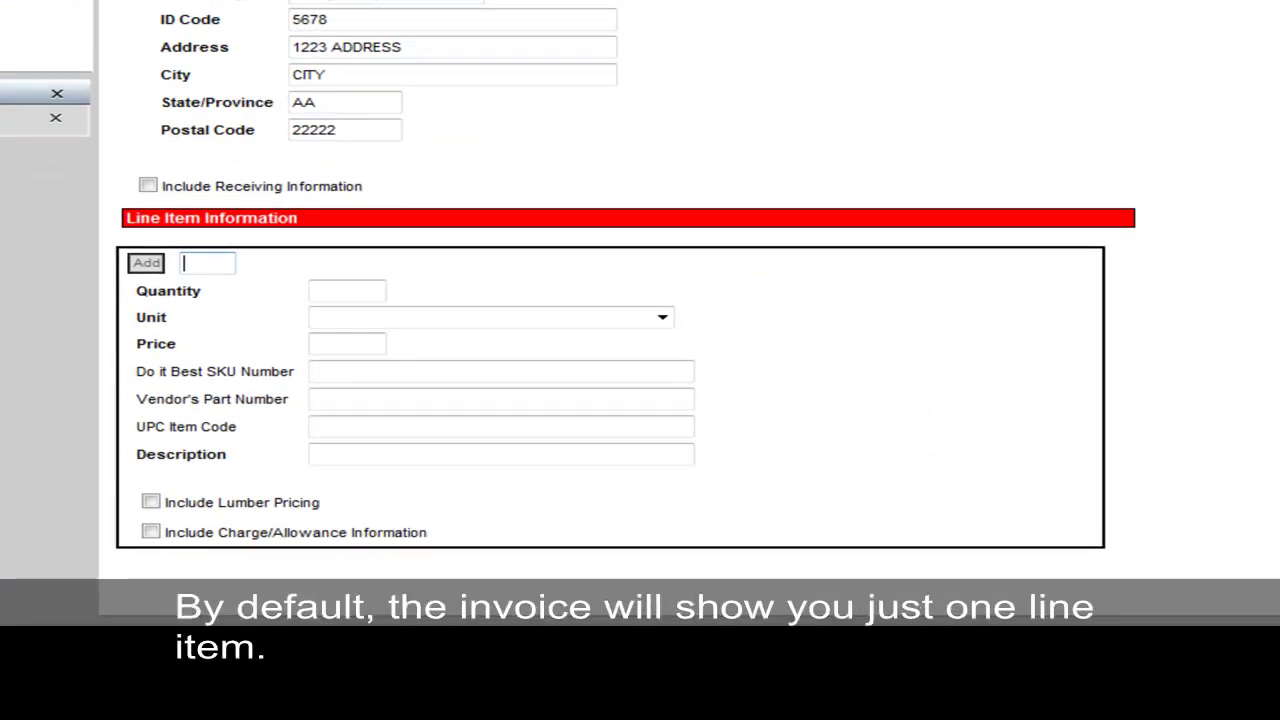
{"action": "type", "text": "1"}
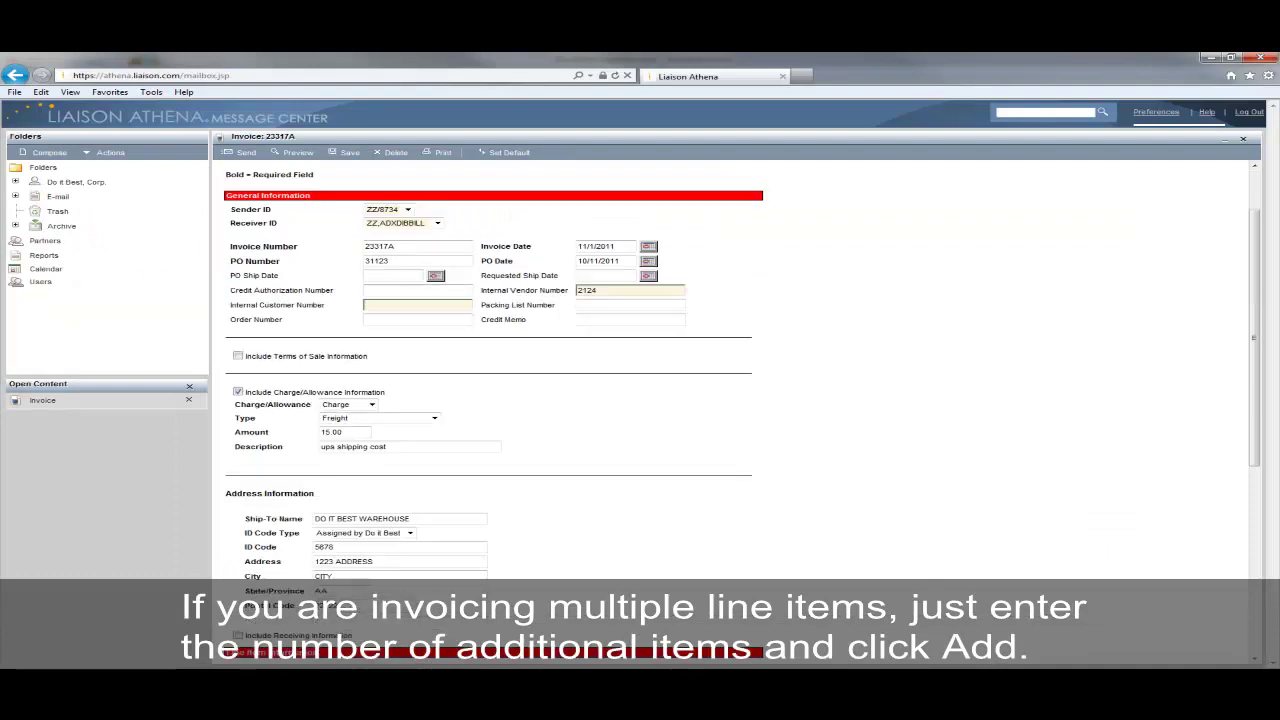
- Set the first line item's quantity to 4, its unit to Each and its price to 16.00
{"action": "scroll", "coordinate": [735, 400], "scroll_direction": "down", "scroll_amount": 5}
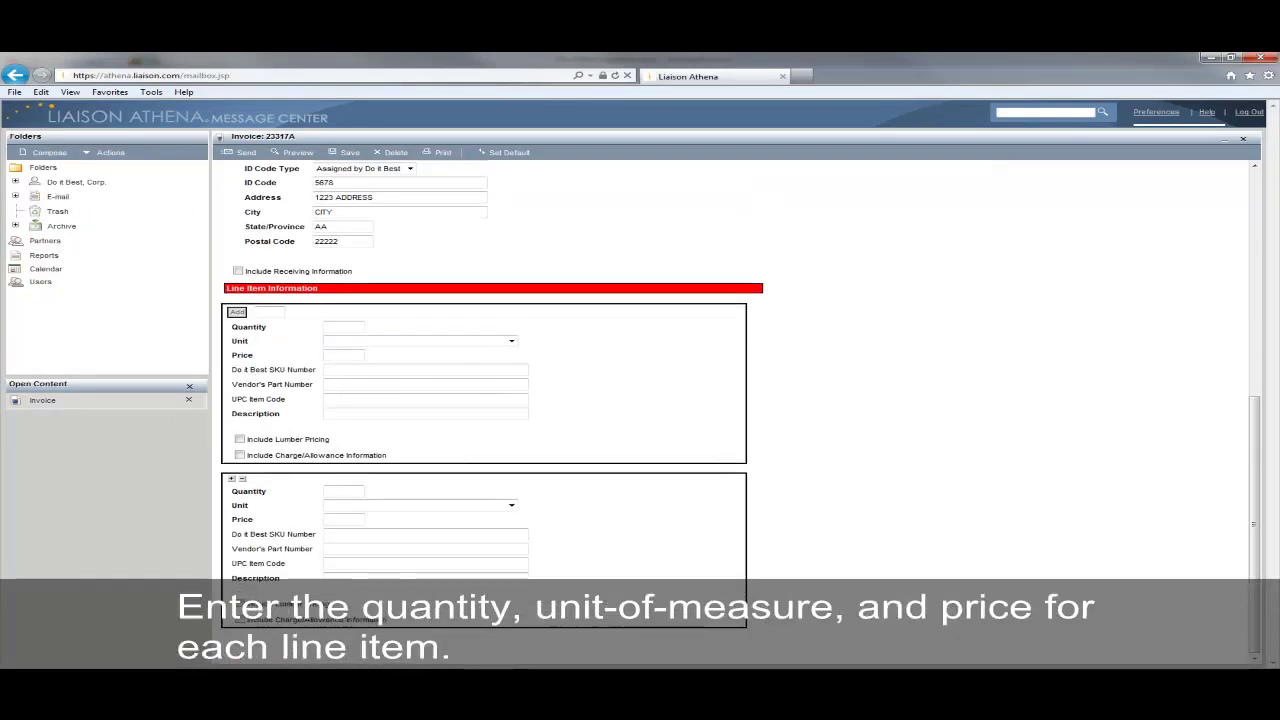
{"action": "type", "text": "4"}
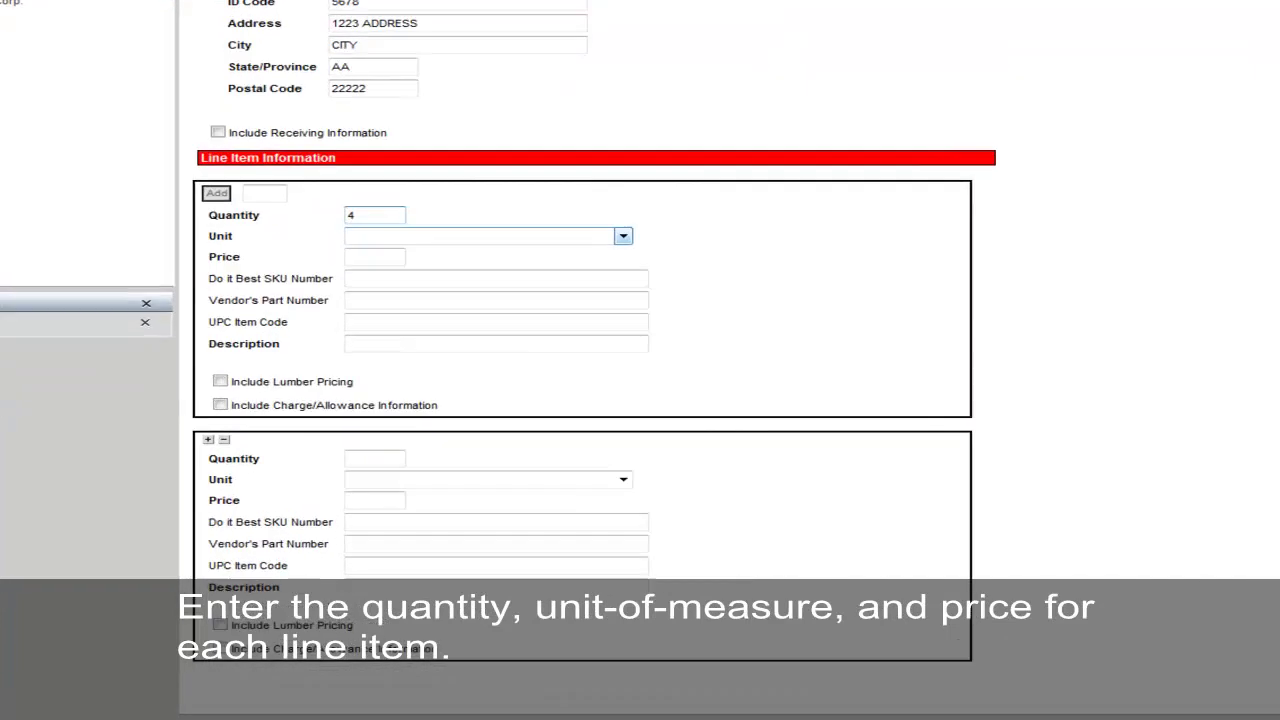
{"action": "left_click", "coordinate": [511, 341]}
{"action": "key", "text": "e"}
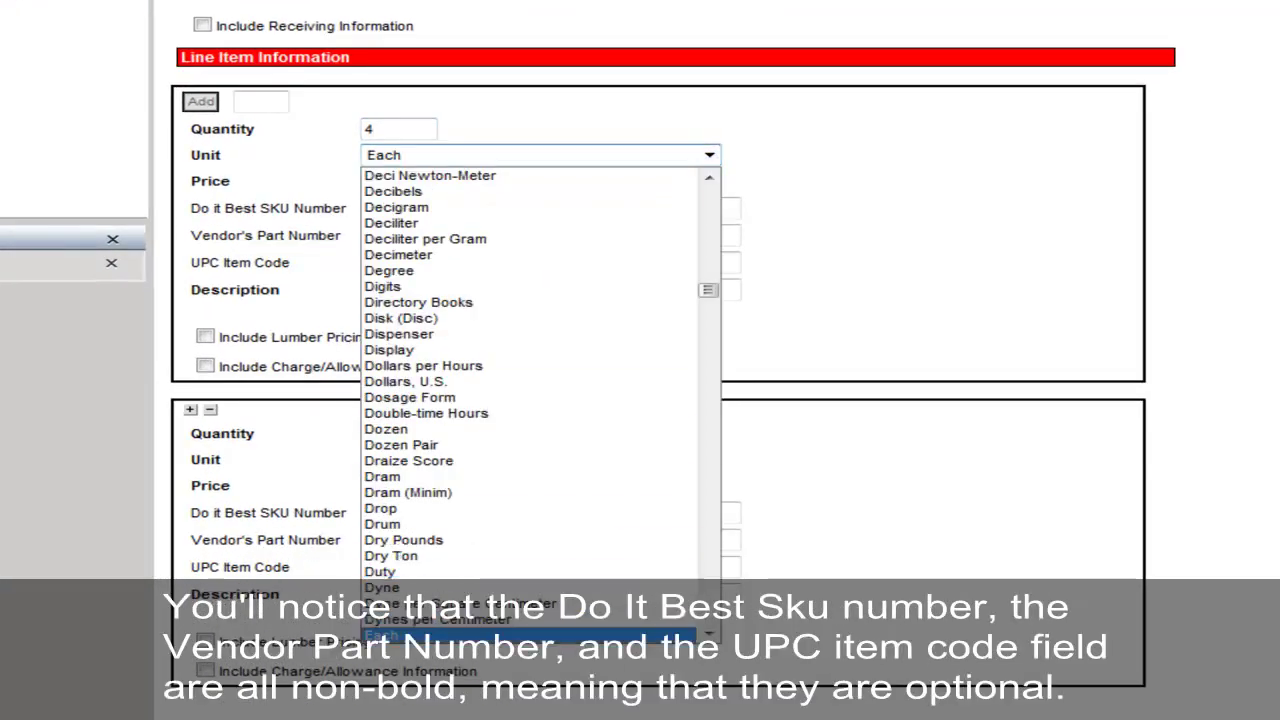
{"action": "key", "text": "Return"}
{"action": "key", "text": "Tab"}
{"action": "type", "text": "16.00"}
- Enter Do it Best SKU number 999555 and the description "hammer set" for the first line item
{"action": "key", "text": "Tab"}
{"action": "type", "text": "999555"}
{"action": "left_click", "coordinate": [550, 289]}
{"action": "left_click", "coordinate": [550, 290]}
{"action": "type", "text": "hammer si"}
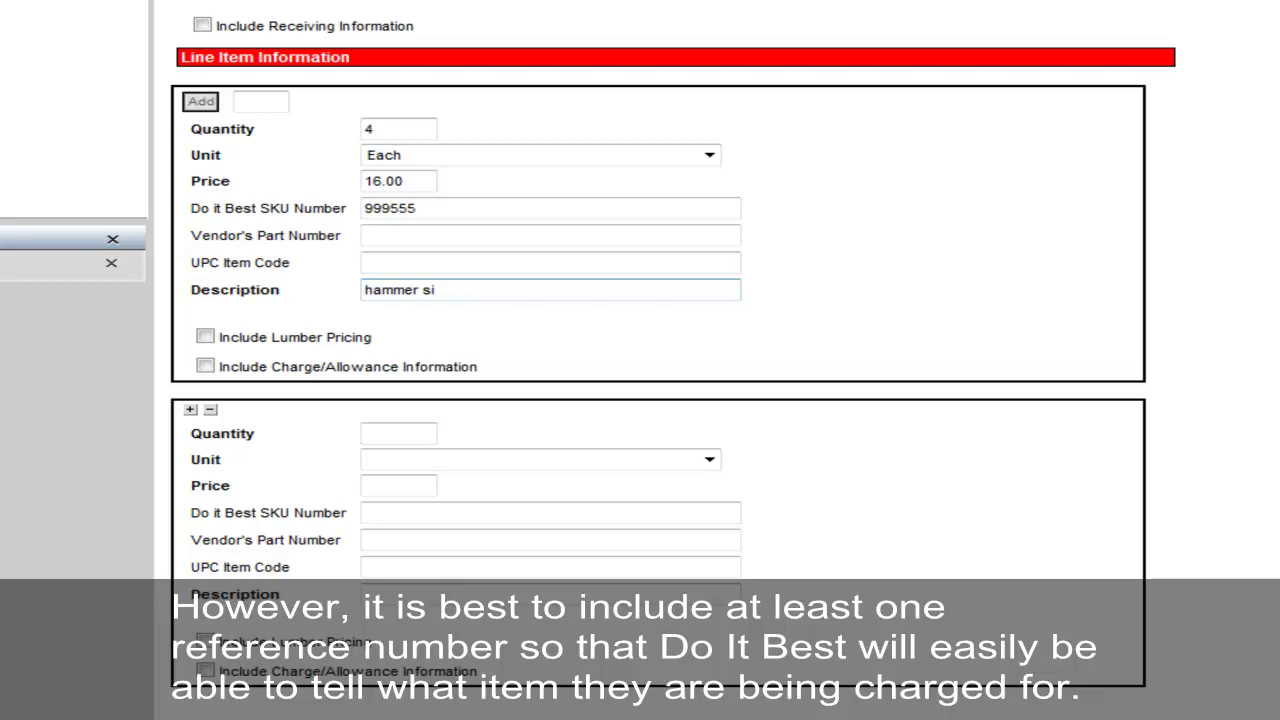
{"action": "key", "text": "BackSpace"}
{"action": "type", "text": "et"}
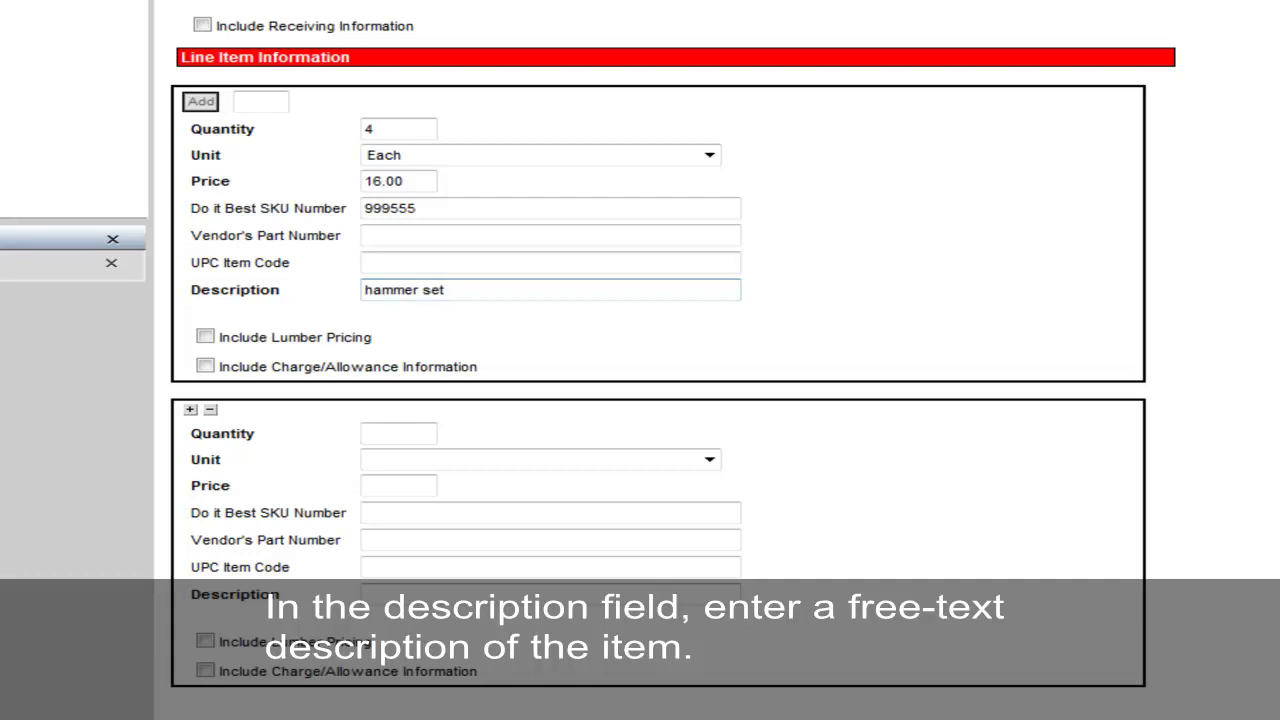
- Include a Promotional Discount allowance of 1.00 on the first line item, with the description "bulk discount"
{"action": "left_click", "coordinate": [205, 366]}
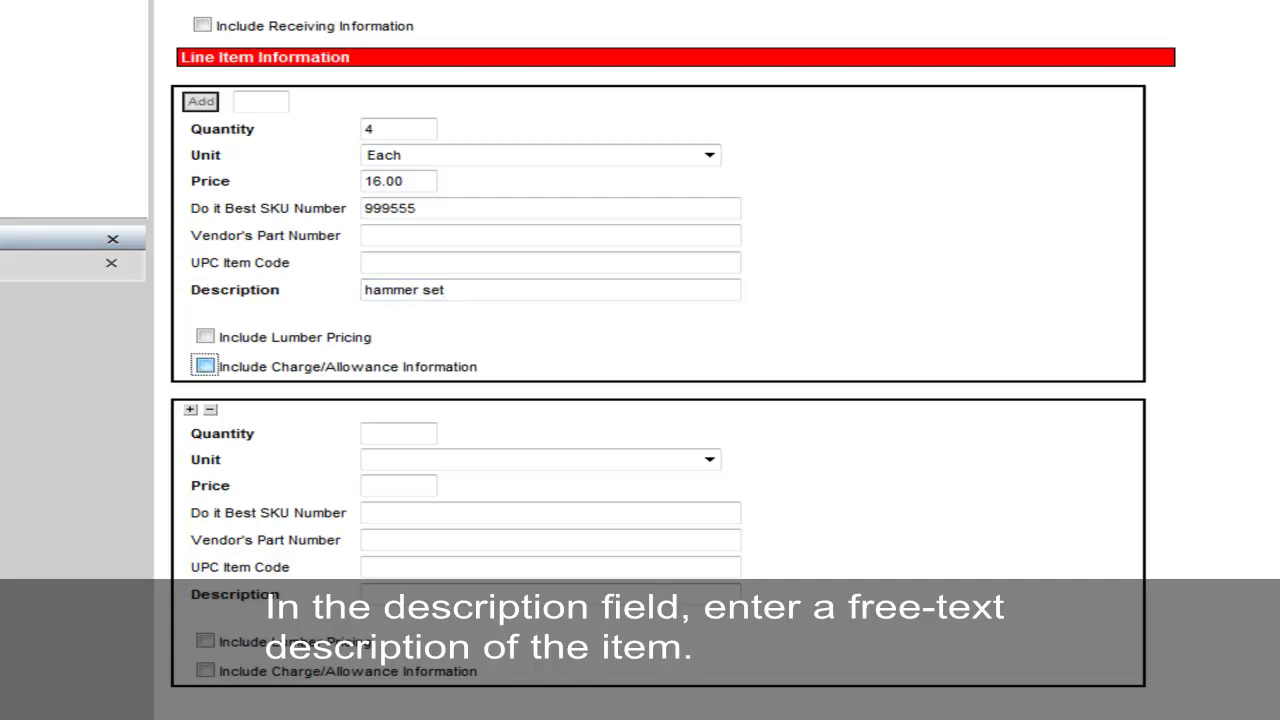
{"action": "left_click", "coordinate": [472, 390]}
{"action": "left_click", "coordinate": [416, 426]}
{"action": "left_click", "coordinate": [588, 414]}
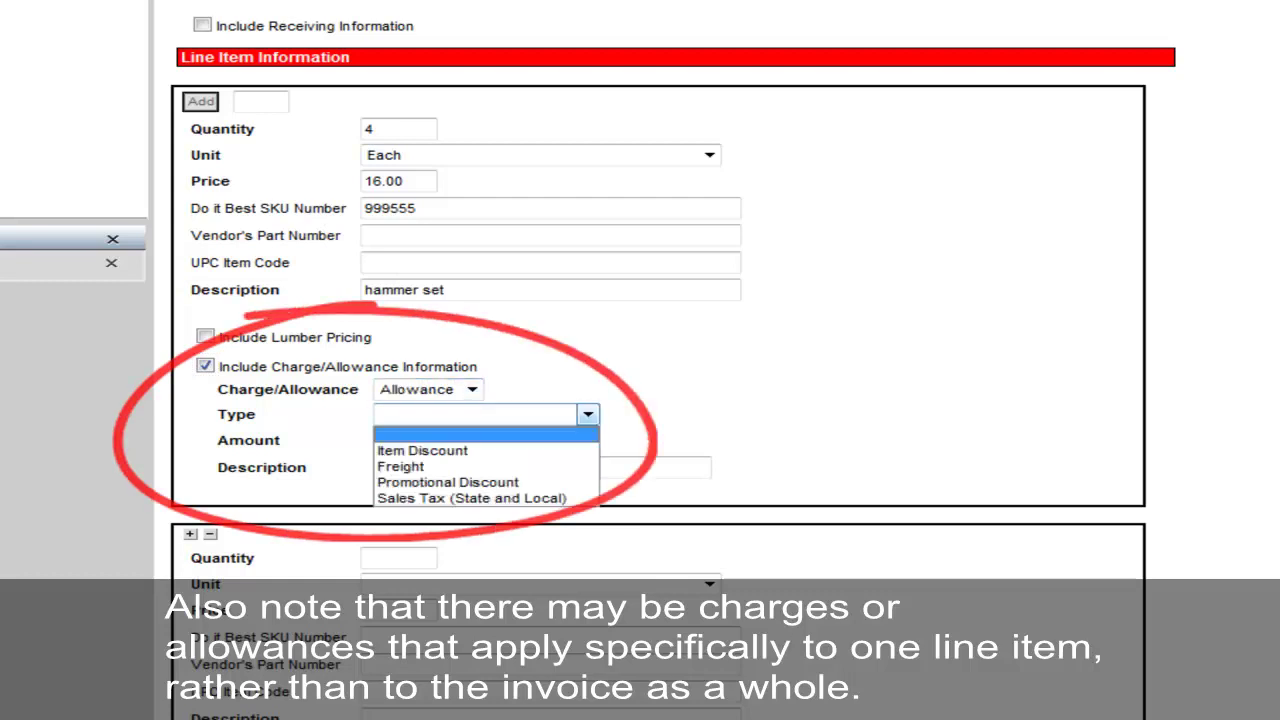
{"action": "left_click", "coordinate": [440, 484]}
{"action": "left_click", "coordinate": [421, 440]}
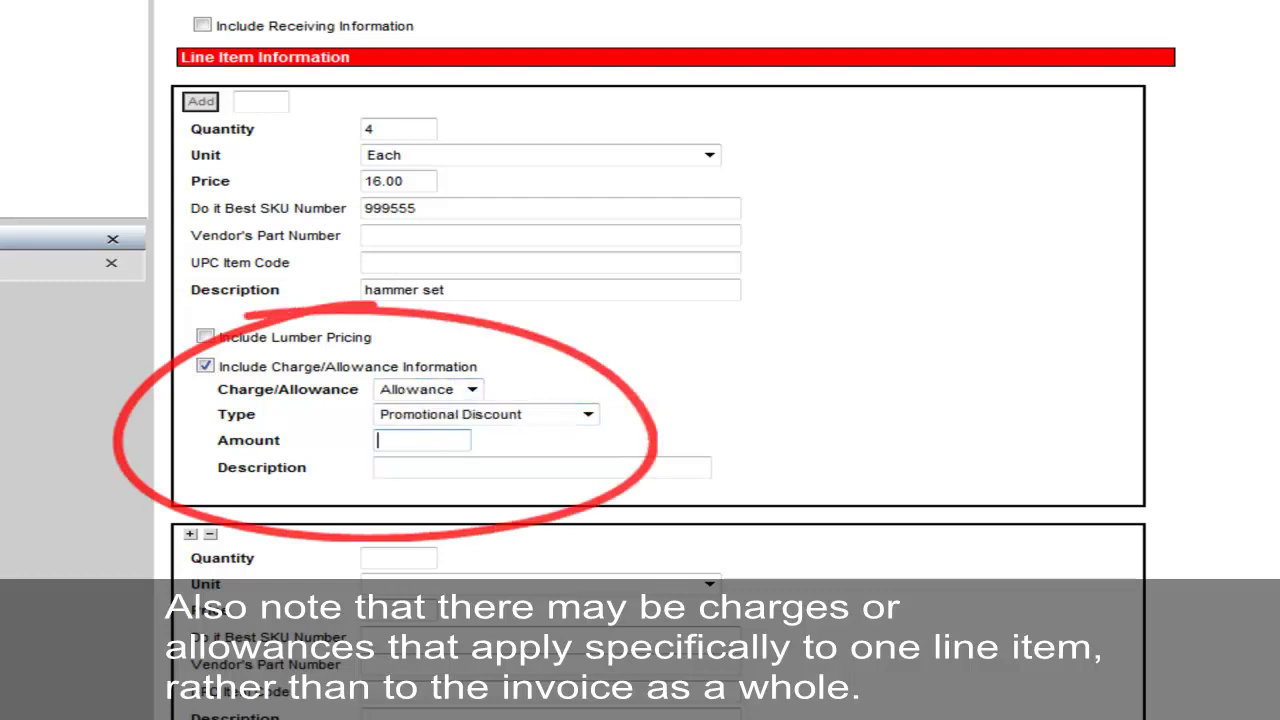
{"action": "type", "text": "1.00"}
{"action": "left_click", "coordinate": [540, 467]}
{"action": "type", "text": "bulk discount"}
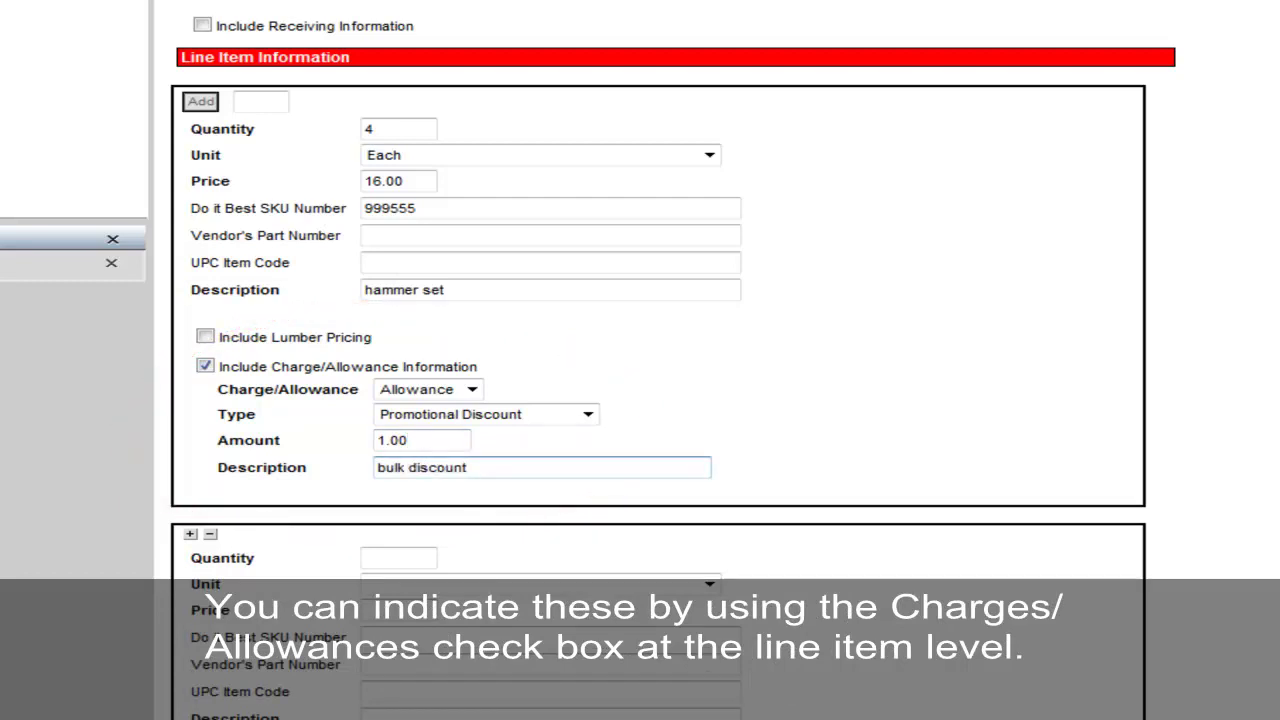
- Fill in the second line item with quantity 5, unit Each, price 1.00 and the description "nail boxes"
{"action": "scroll", "coordinate": [640, 360], "scroll_direction": "down", "scroll_amount": 3}
{"action": "type", "text": "5"}
{"action": "key", "text": "Tab"}
{"action": "key", "text": "alt+Down"}
{"action": "key", "text": "e"}
{"action": "key", "text": "Return"}
{"action": "key", "text": "Tab"}
{"action": "type", "text": "1.00"}
{"action": "key", "text": "Tab"}
{"action": "type", "text": "sale item"}
- Preview the invoice and review the header, ship-to, line item, allowance and total amounts
{"action": "scroll", "coordinate": [660, 360], "scroll_direction": "up", "scroll_amount": 6}
{"action": "scroll", "coordinate": [660, 360], "scroll_direction": "up", "scroll_amount": 3}
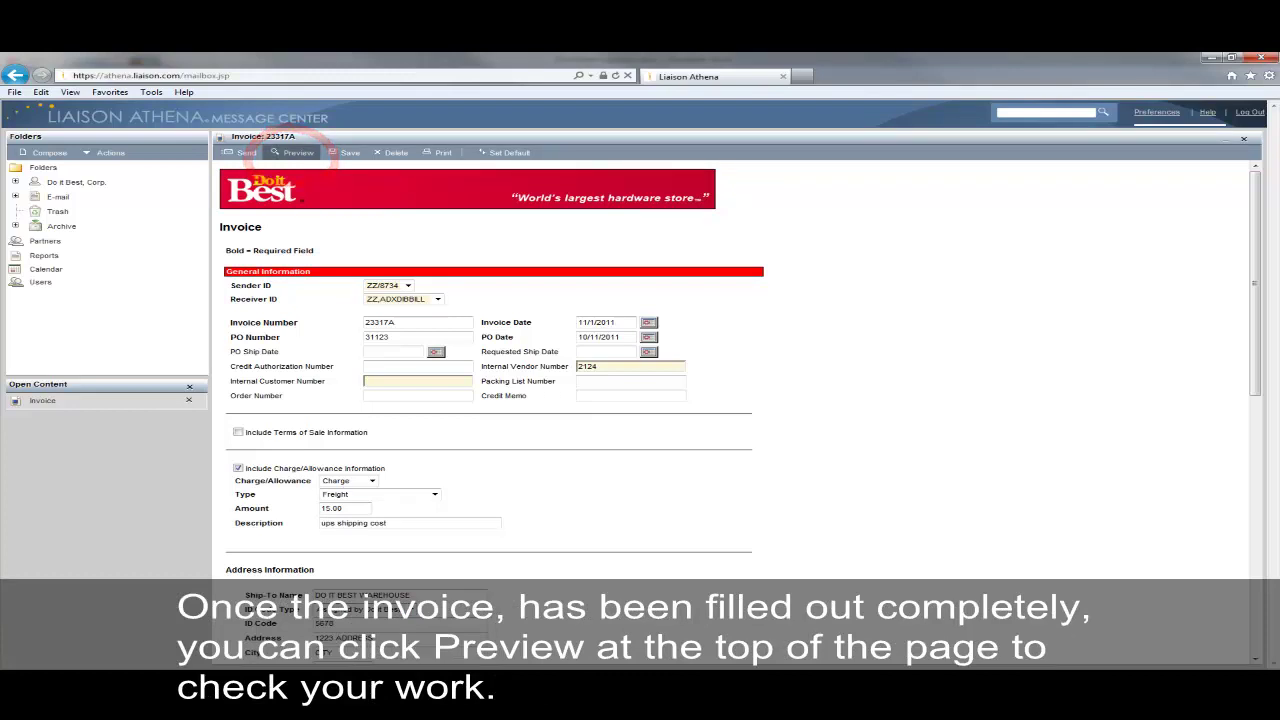
{"action": "left_click", "coordinate": [293, 153]}
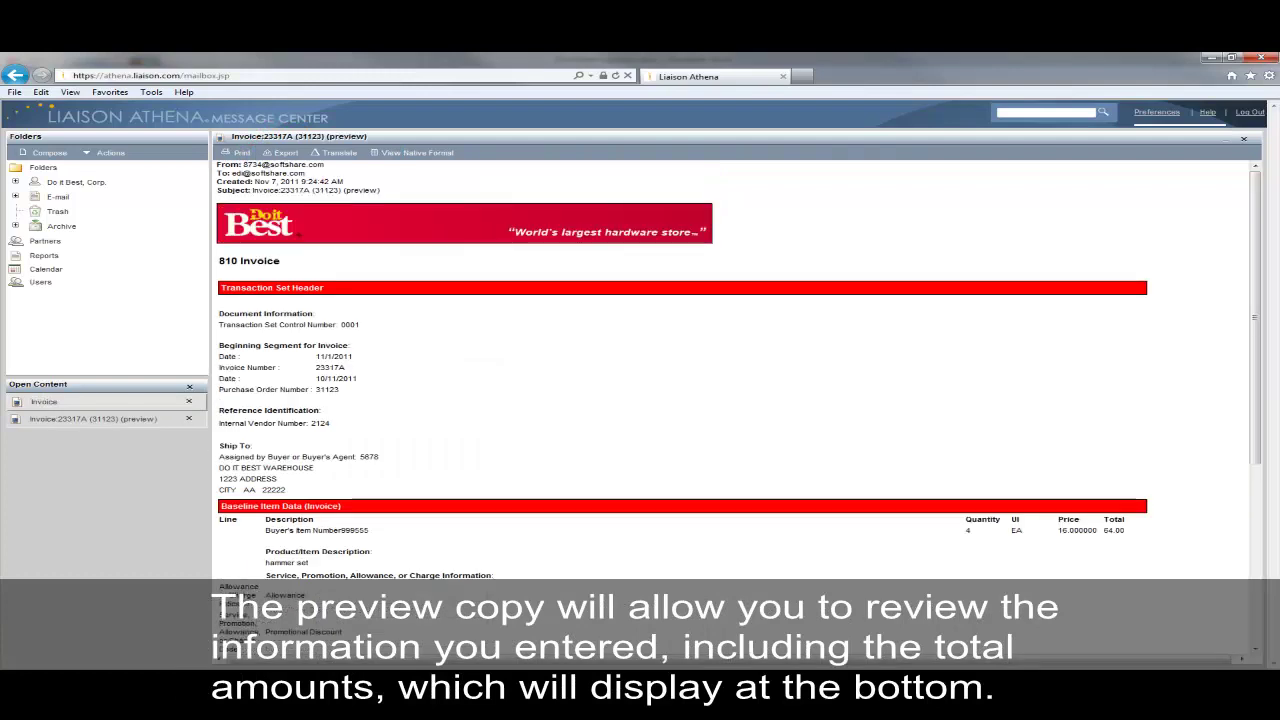
{"action": "scroll", "coordinate": [732, 405], "scroll_direction": "down", "scroll_amount": 2}
{"action": "scroll", "coordinate": [739, 406], "scroll_direction": "down", "scroll_amount": 3}
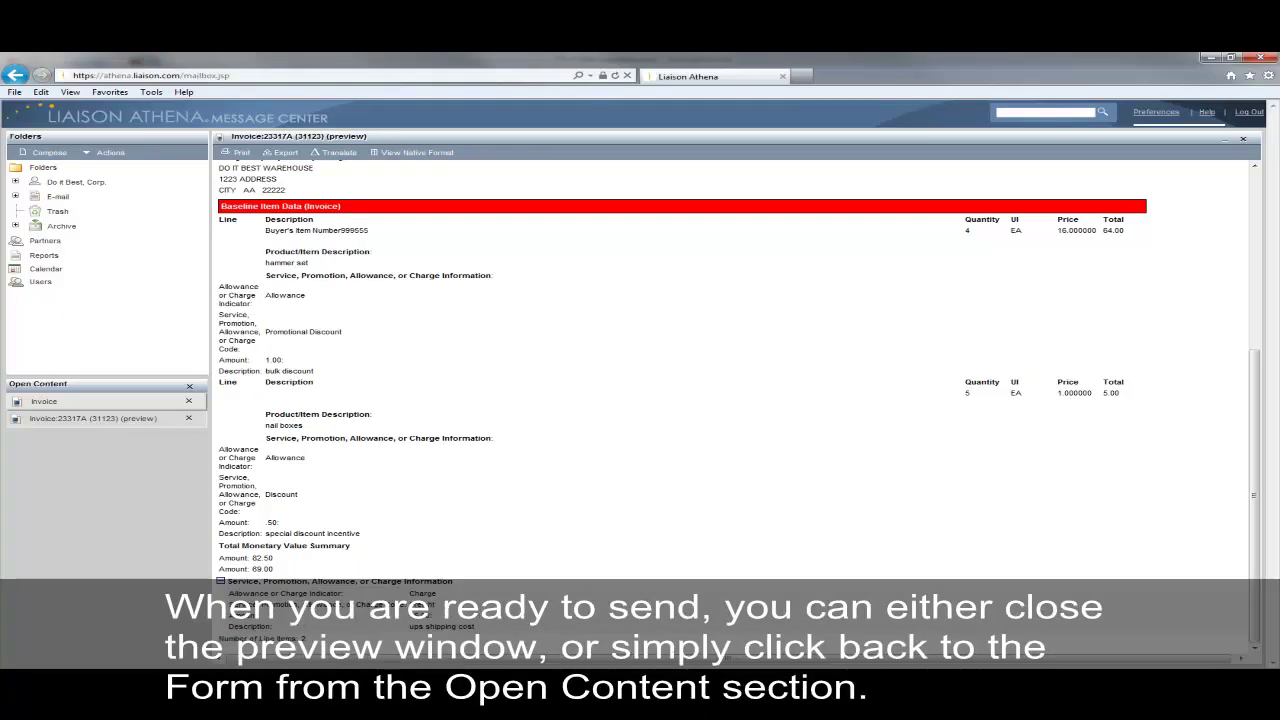
{"action": "scroll", "coordinate": [735, 400], "scroll_direction": "up", "scroll_amount": 3}
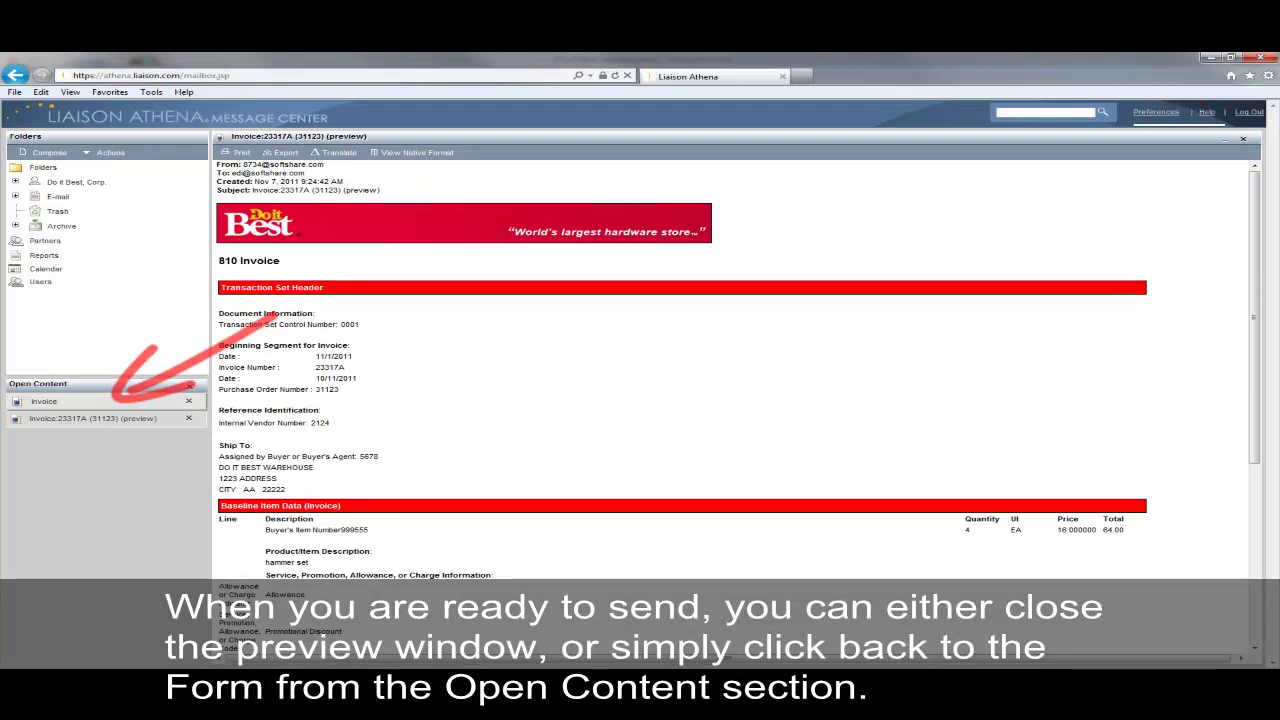
- Return from the preview to the invoice form and send the invoice to Do it Best
{"action": "left_click", "coordinate": [44, 401]}
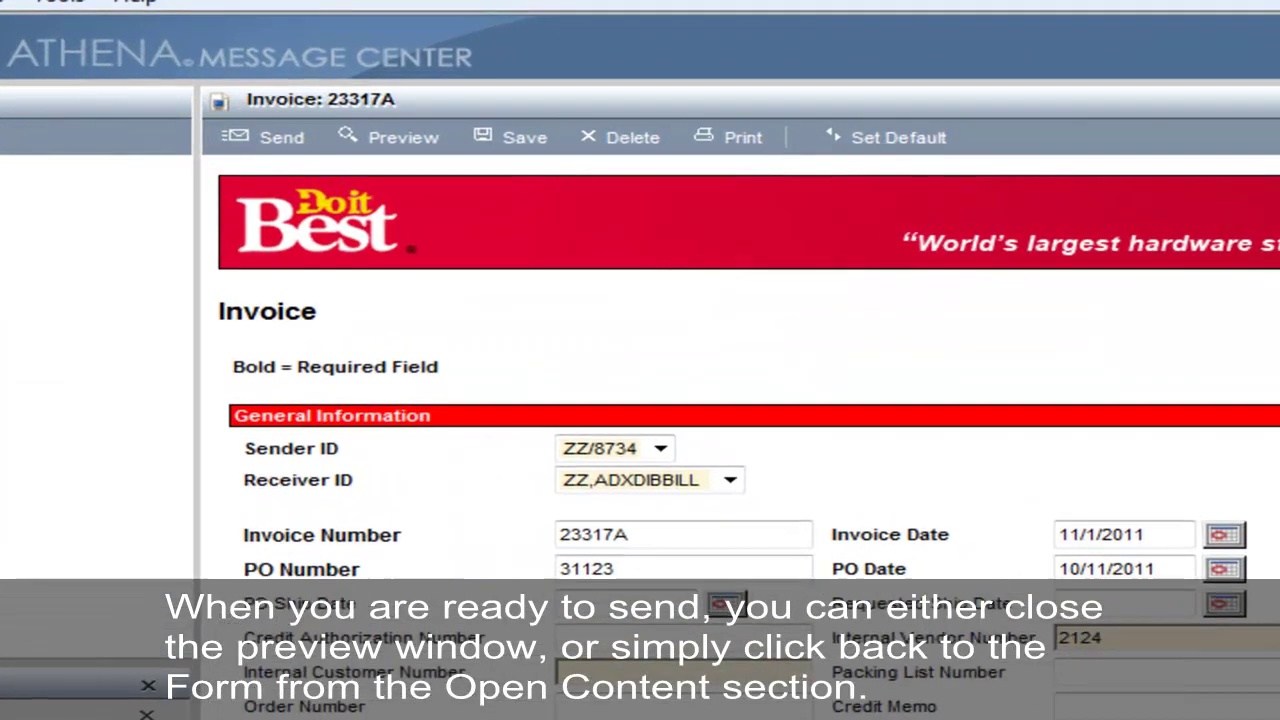
{"action": "left_click", "coordinate": [265, 137]}
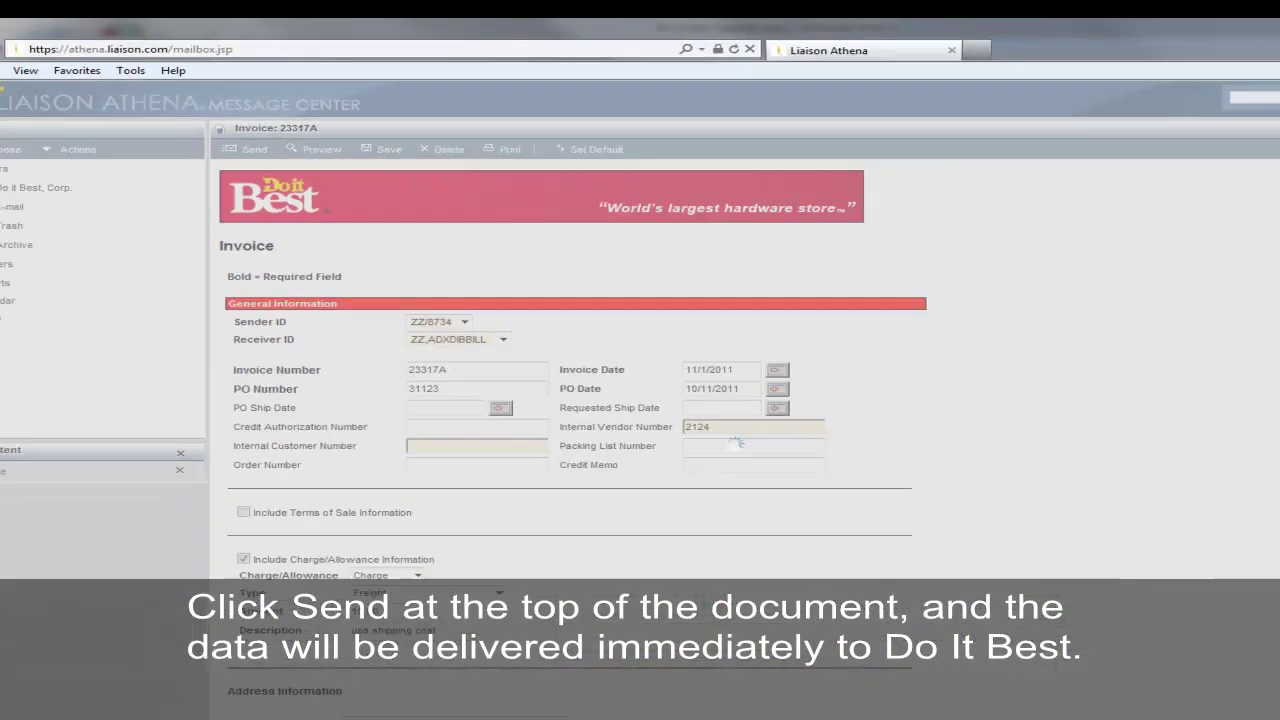